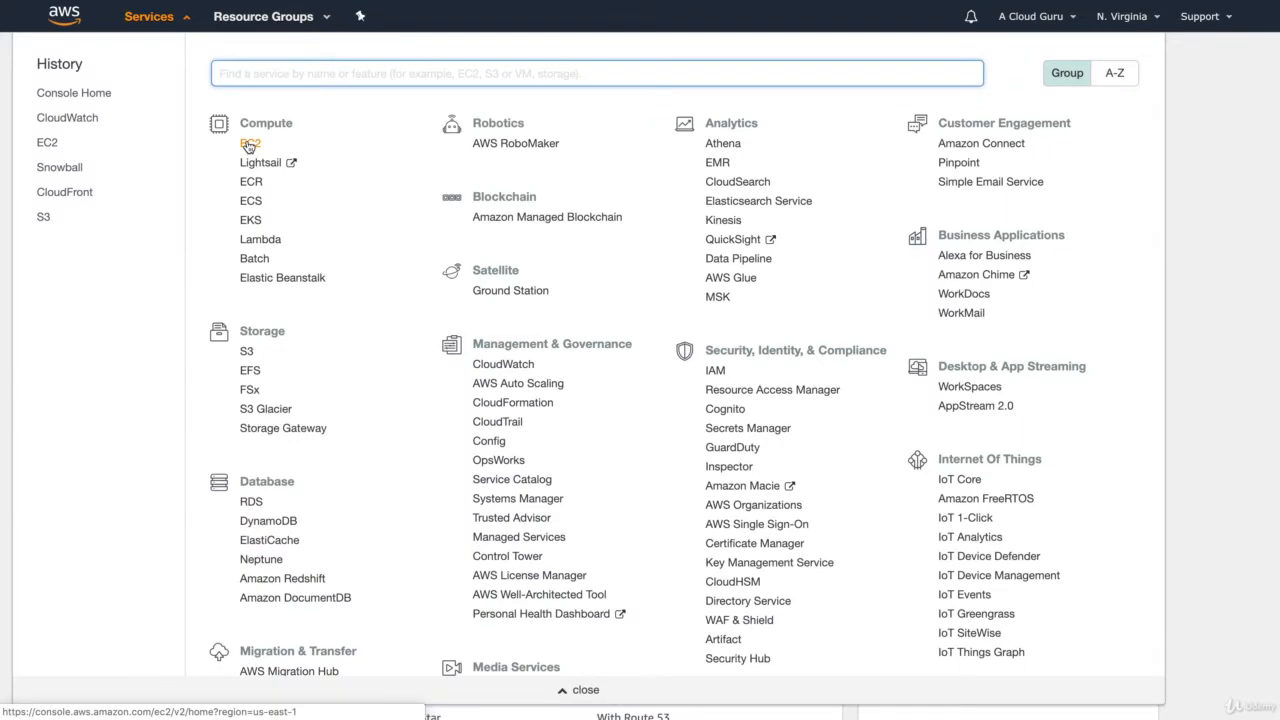
Open the list of running EC2 instances and terminate the m3.medium instance
scroll(249, 147, up, 5)
click(250, 147)
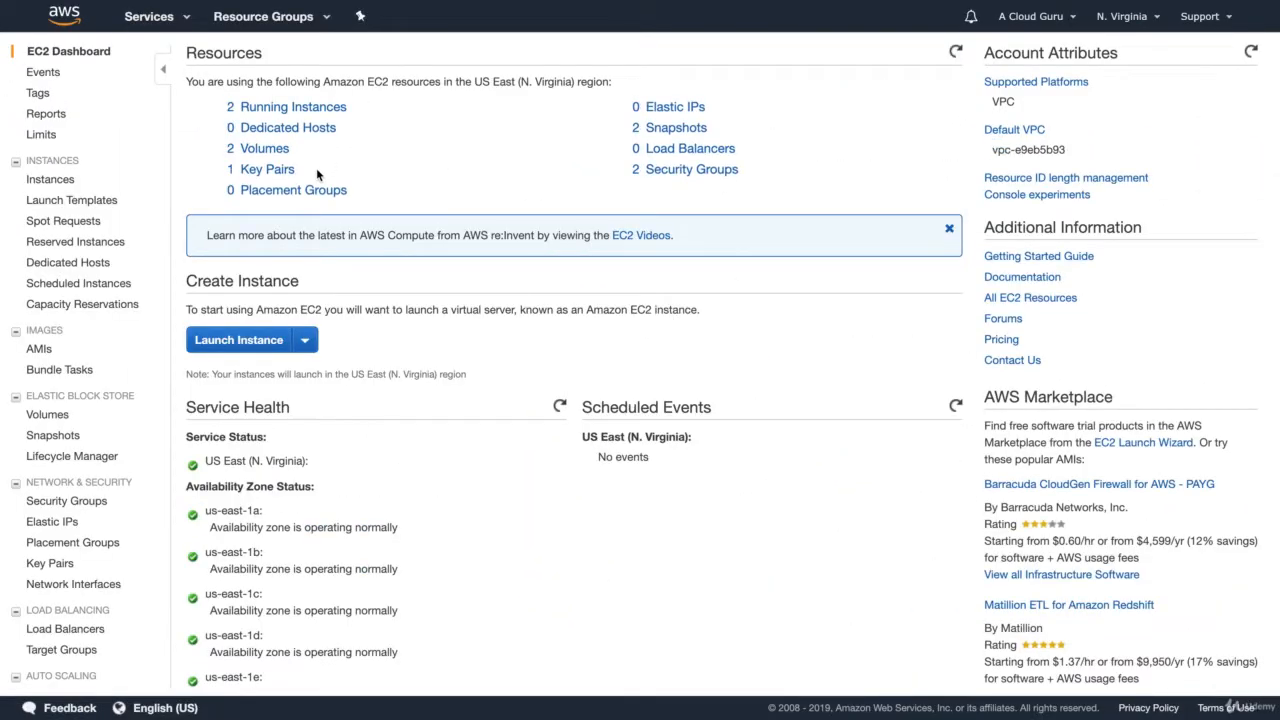
click(290, 108)
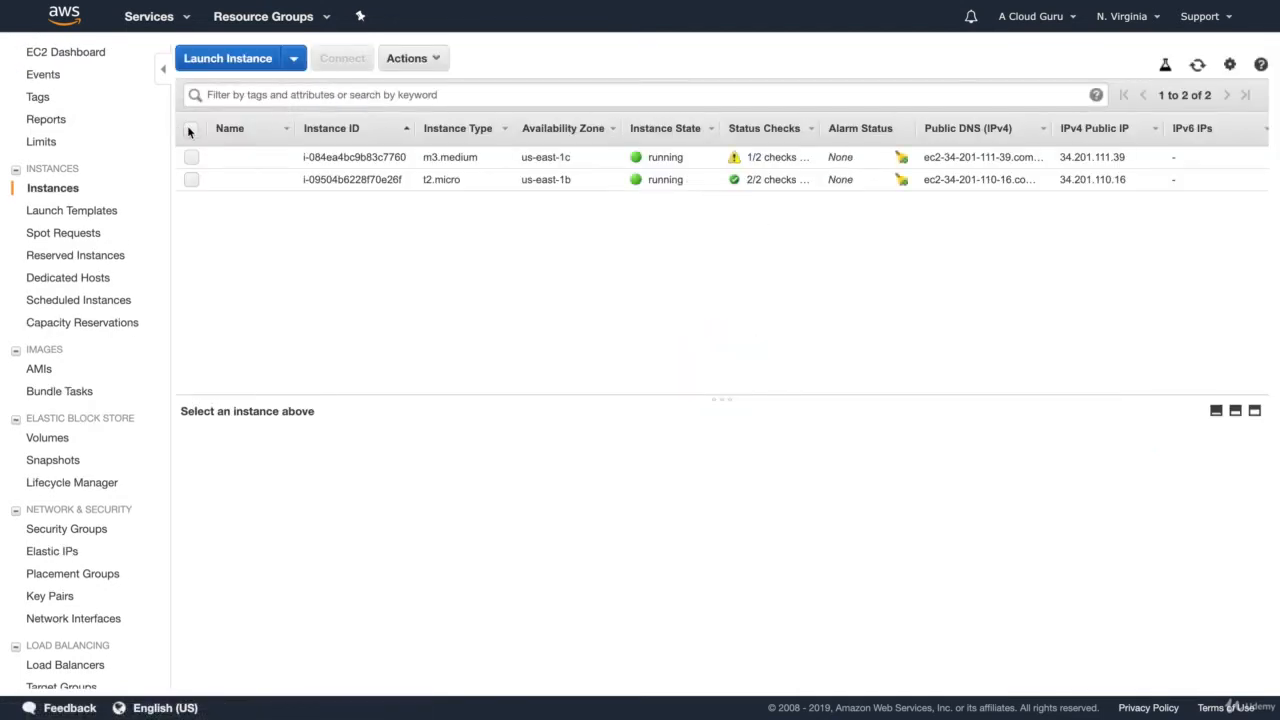
click(191, 157)
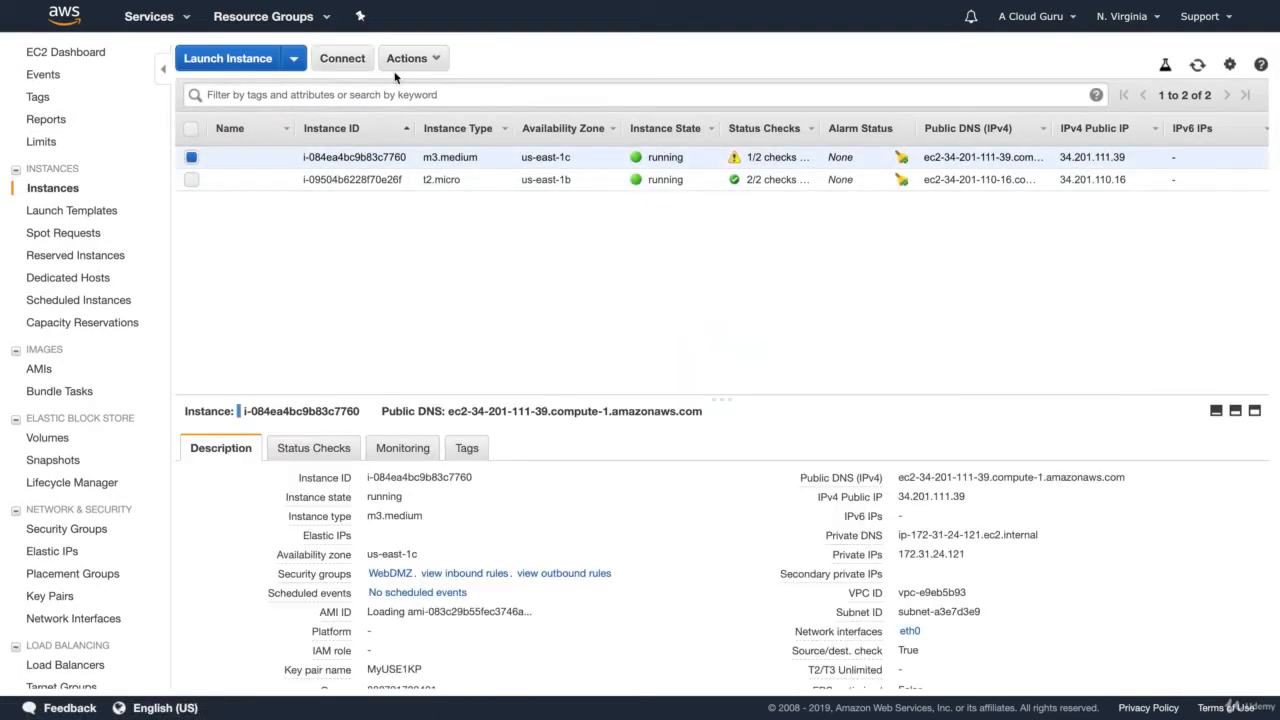
click(407, 58)
mouse_move(458, 175)
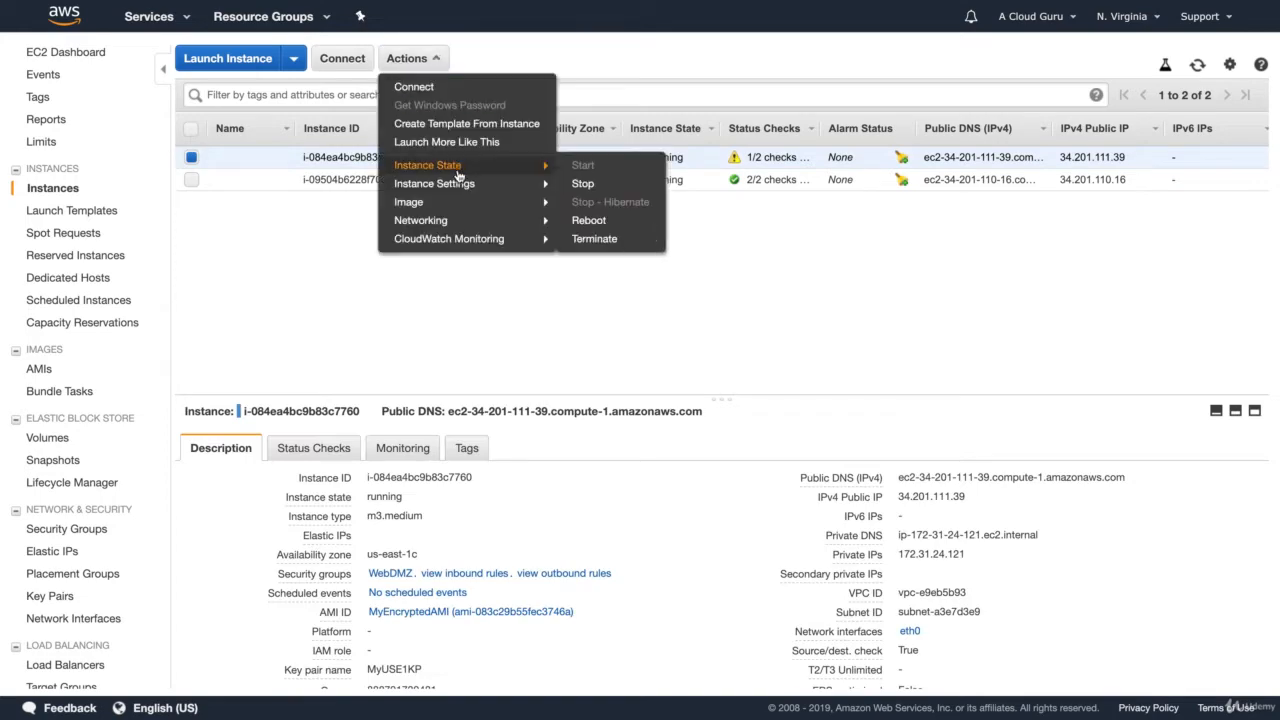
click(605, 239)
click(865, 464)
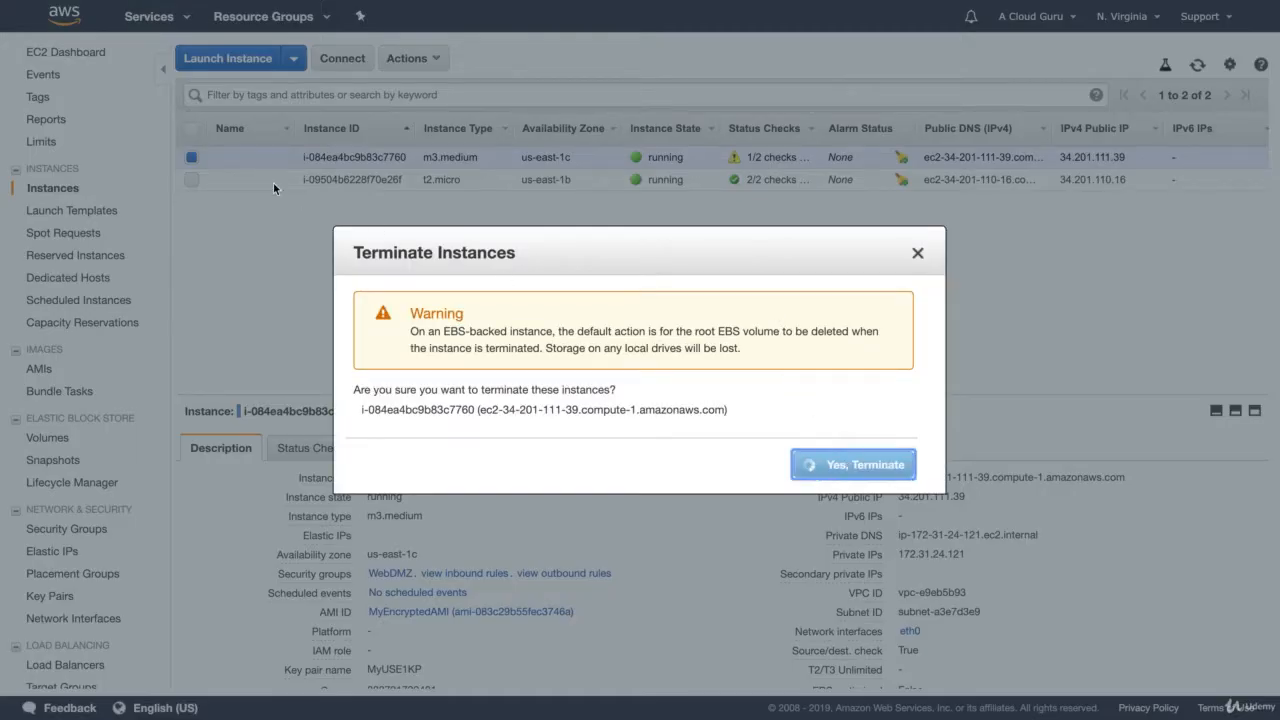
Terminate the remaining t2.micro instance in us-east-1b
click(191, 180)
click(191, 171)
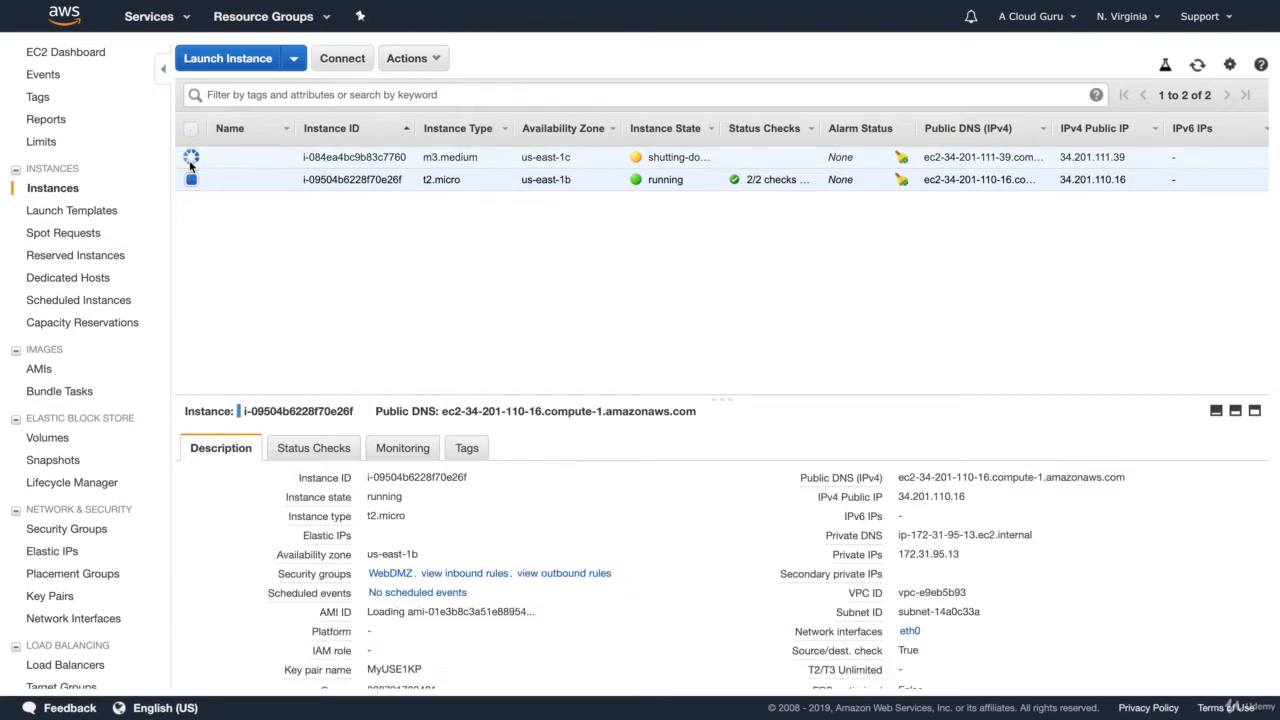
click(430, 60)
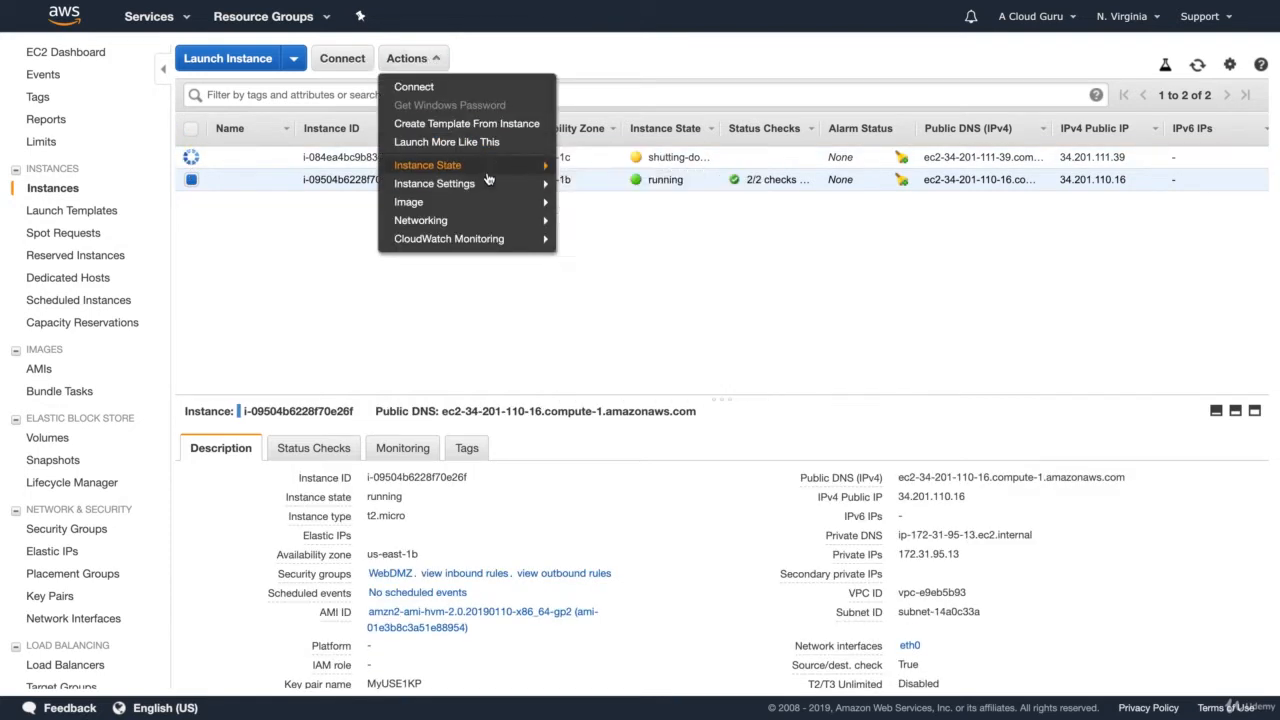
mouse_move(470, 165)
click(588, 239)
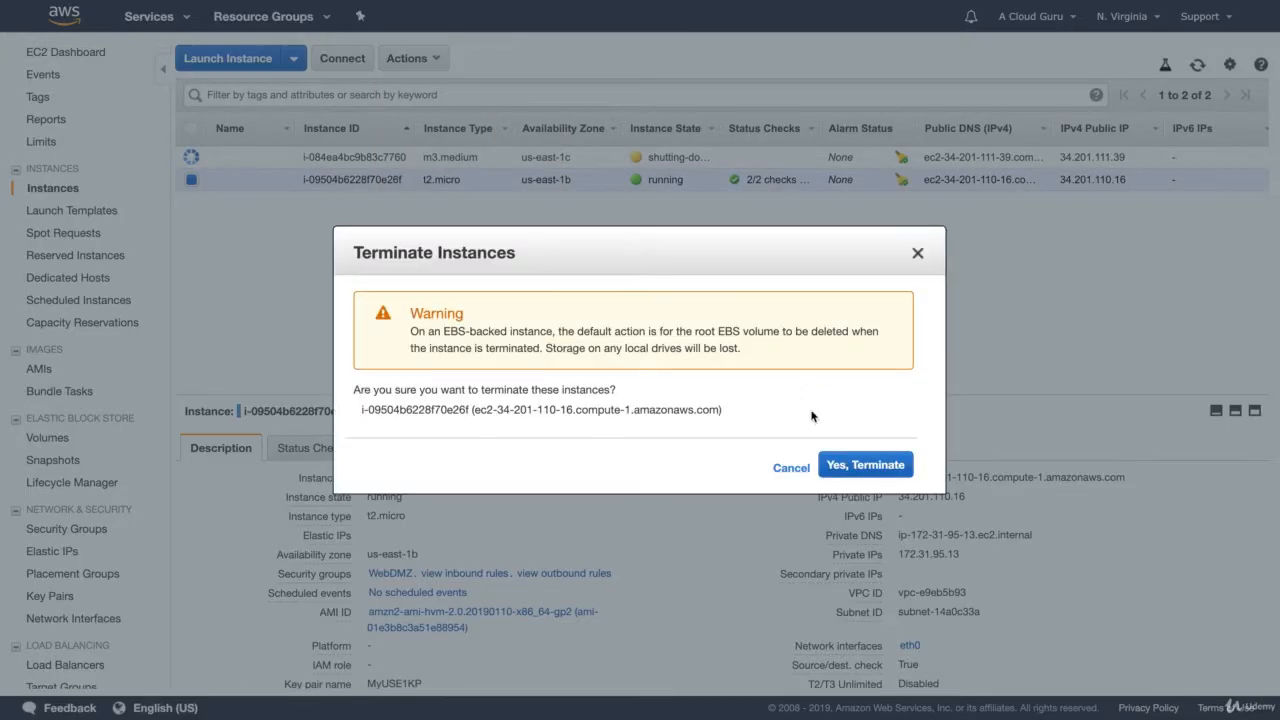
click(862, 464)
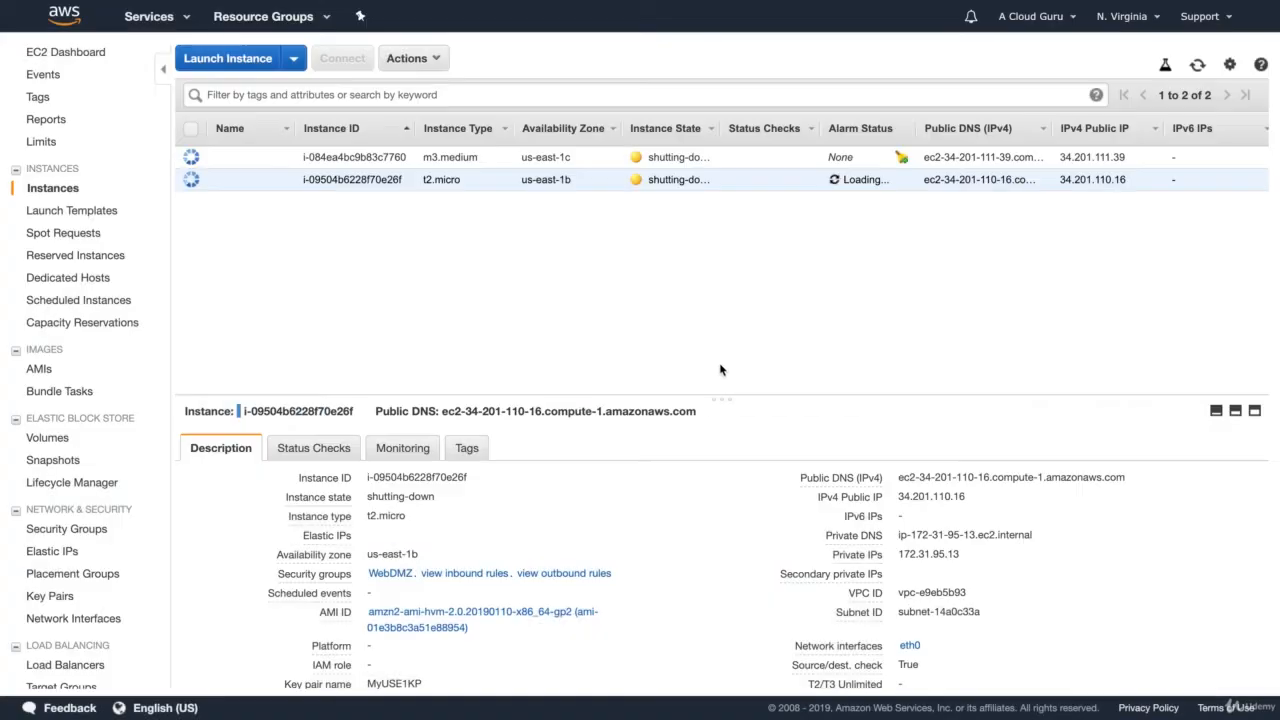
Set up a new t2.micro instance from the 64-bit x86 Amazon Linux 2 AMI with CloudWatch detailed monitoring and default storage
click(225, 66)
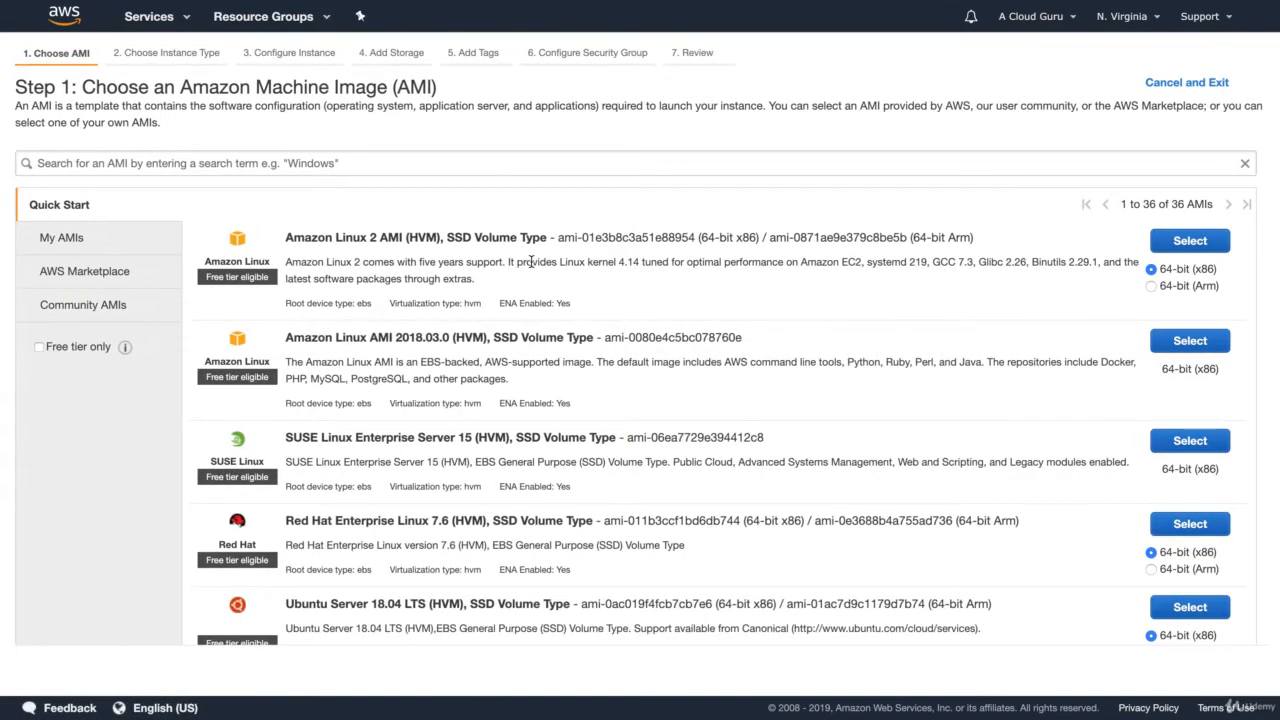
click(1184, 244)
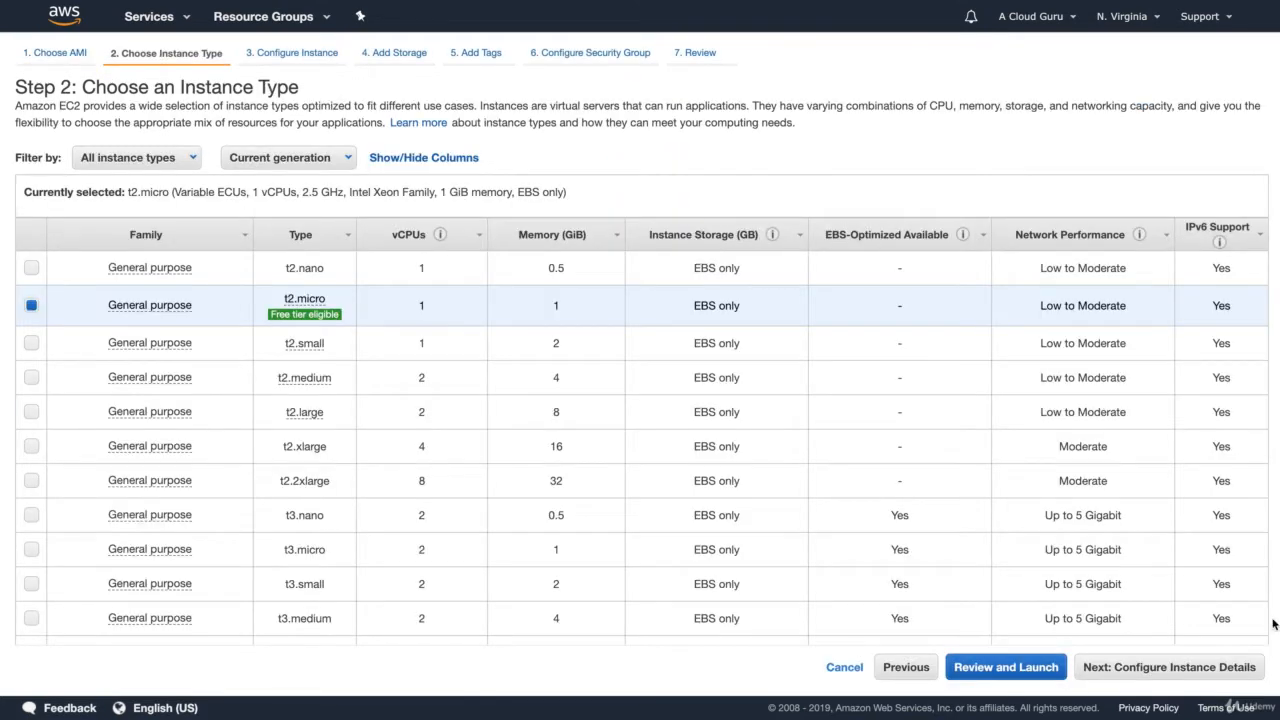
click(1130, 670)
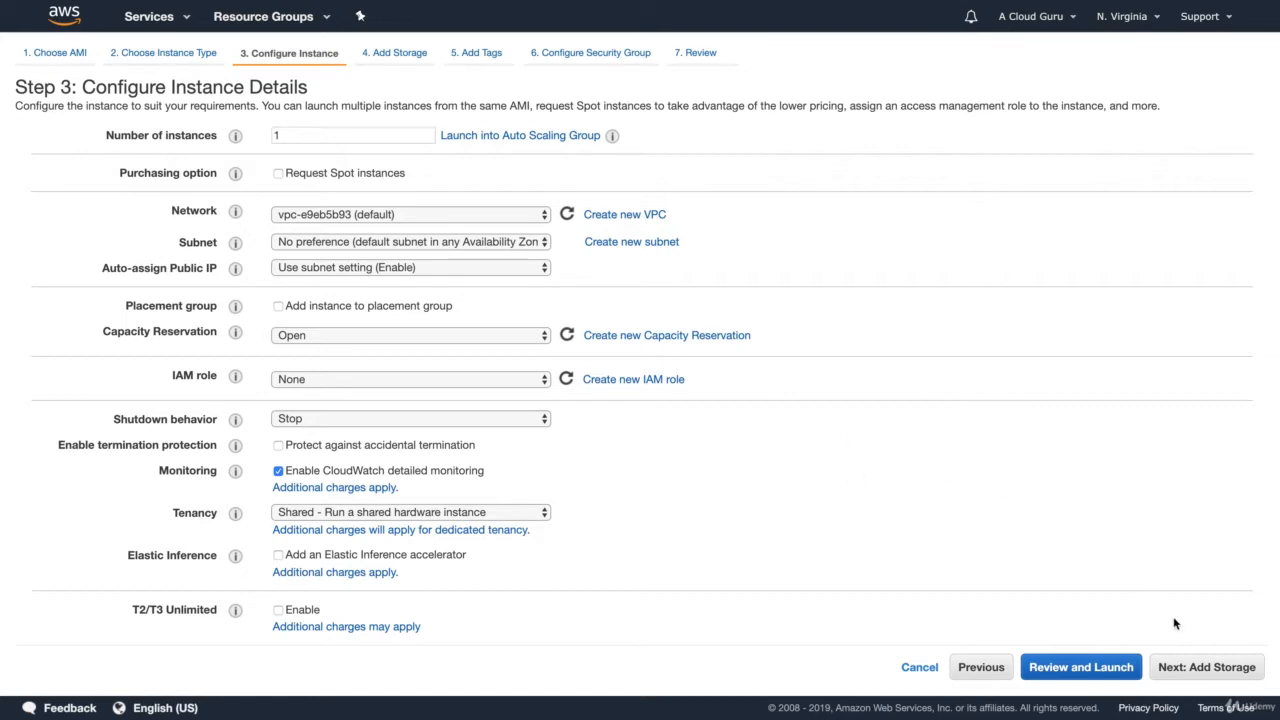
click(1202, 664)
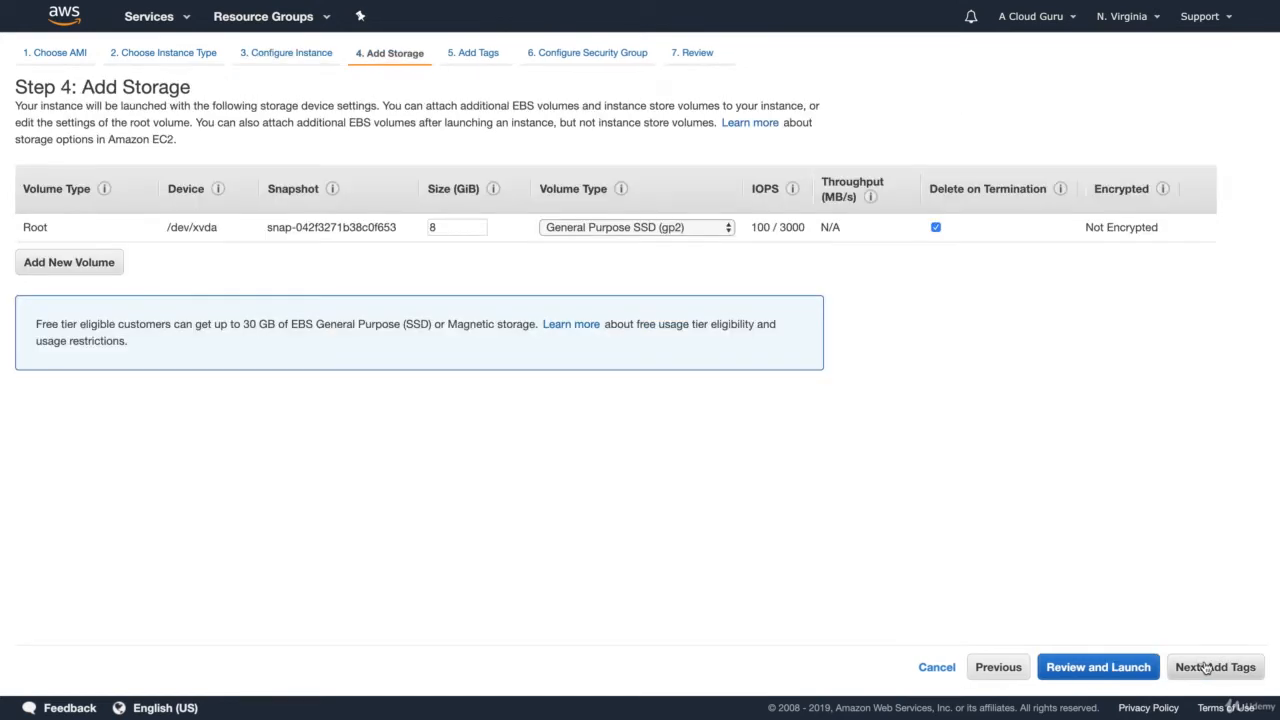
click(1210, 667)
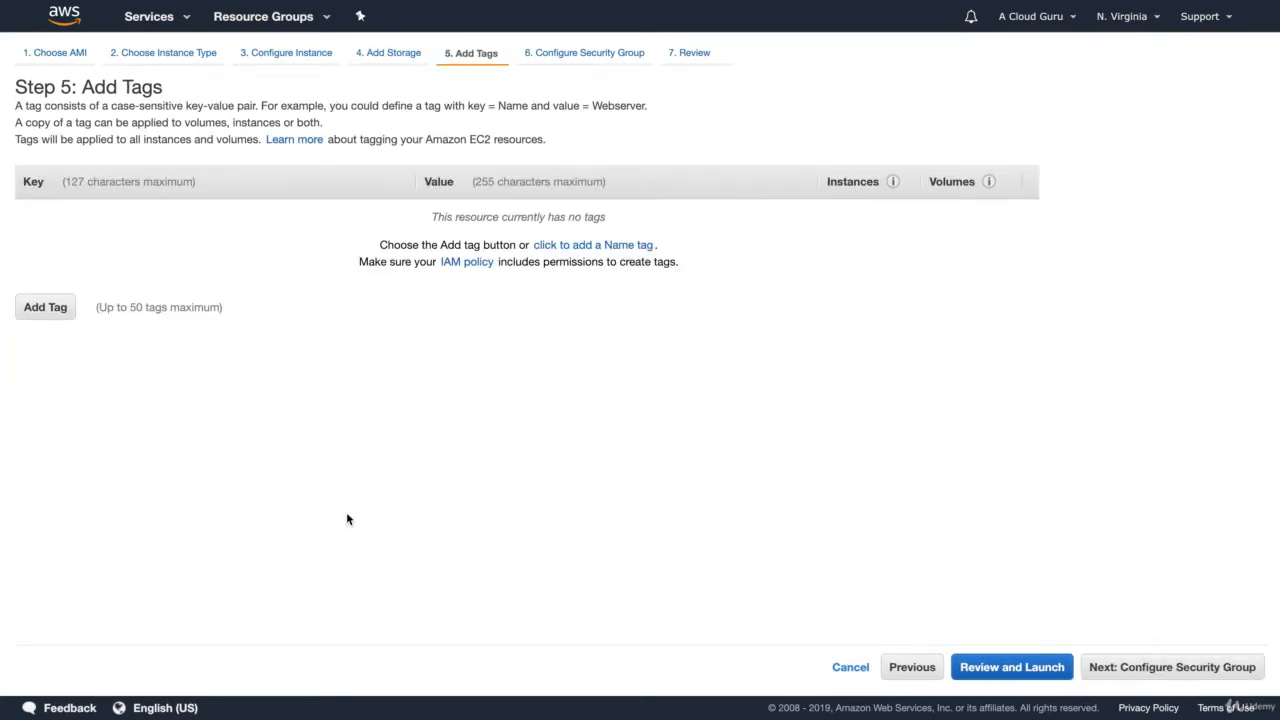
Add a tag with key Name and value CloudWatchEC2Detailed to the new instance
click(44, 309)
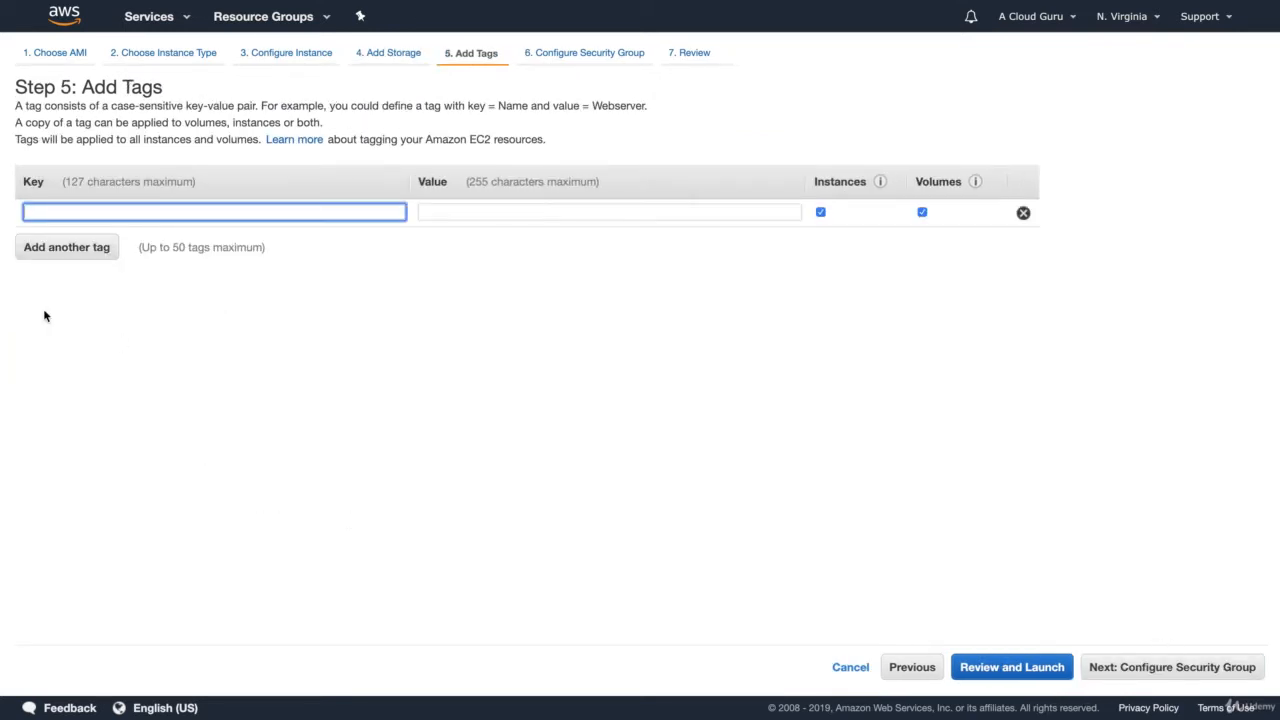
text(Name)
key(Tab)
text(Cl)
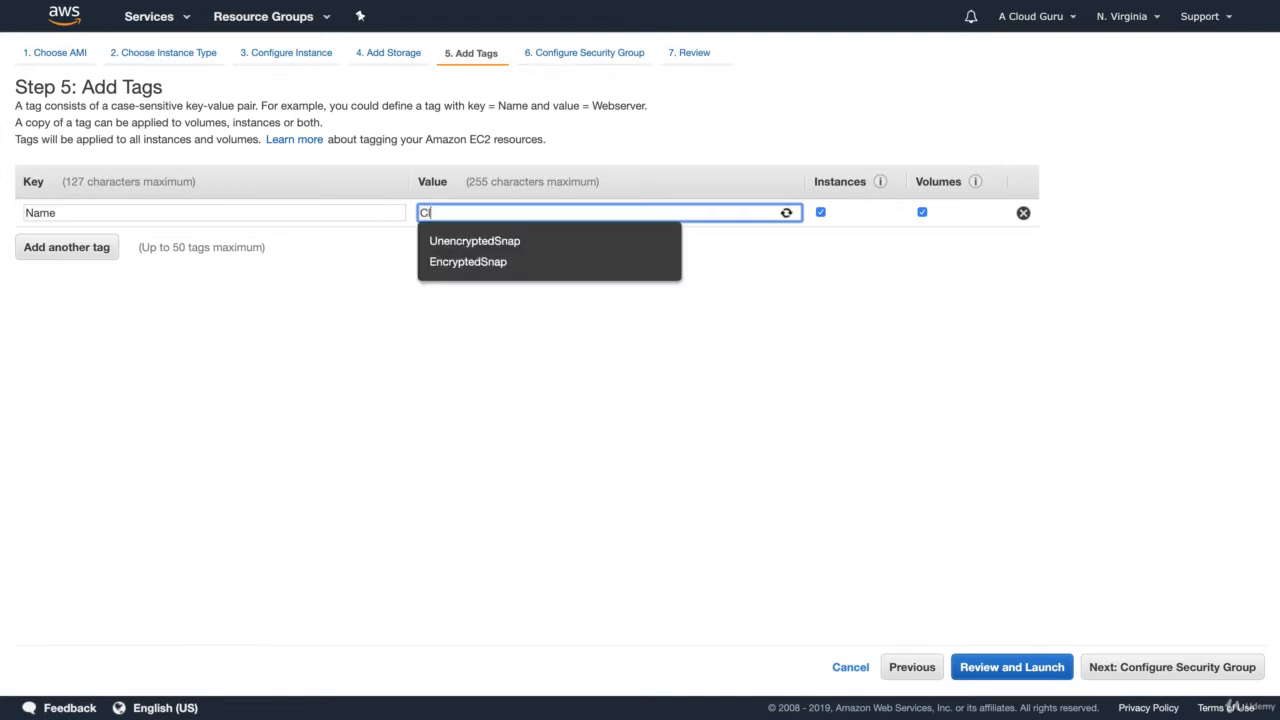
text(oudWatch)
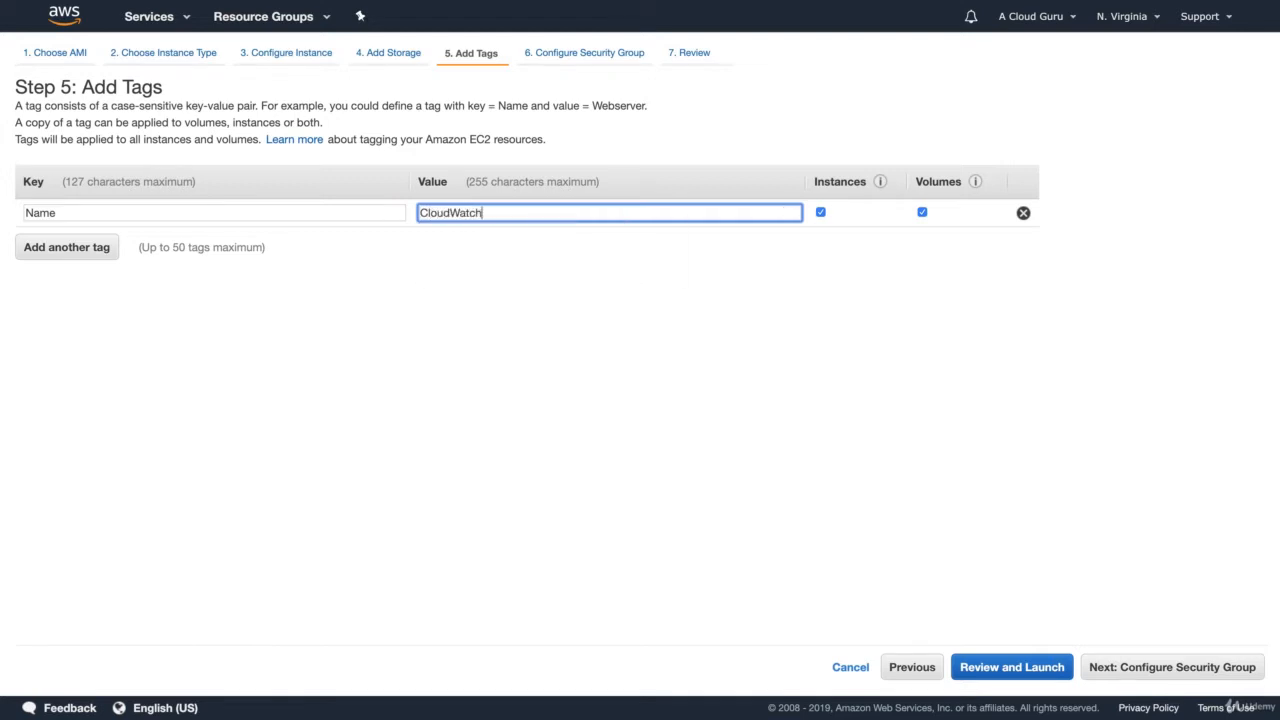
text(EC2Detailed)
Assign the existing WebDMZ security group to the instance and proceed to the launch review
click(1186, 660)
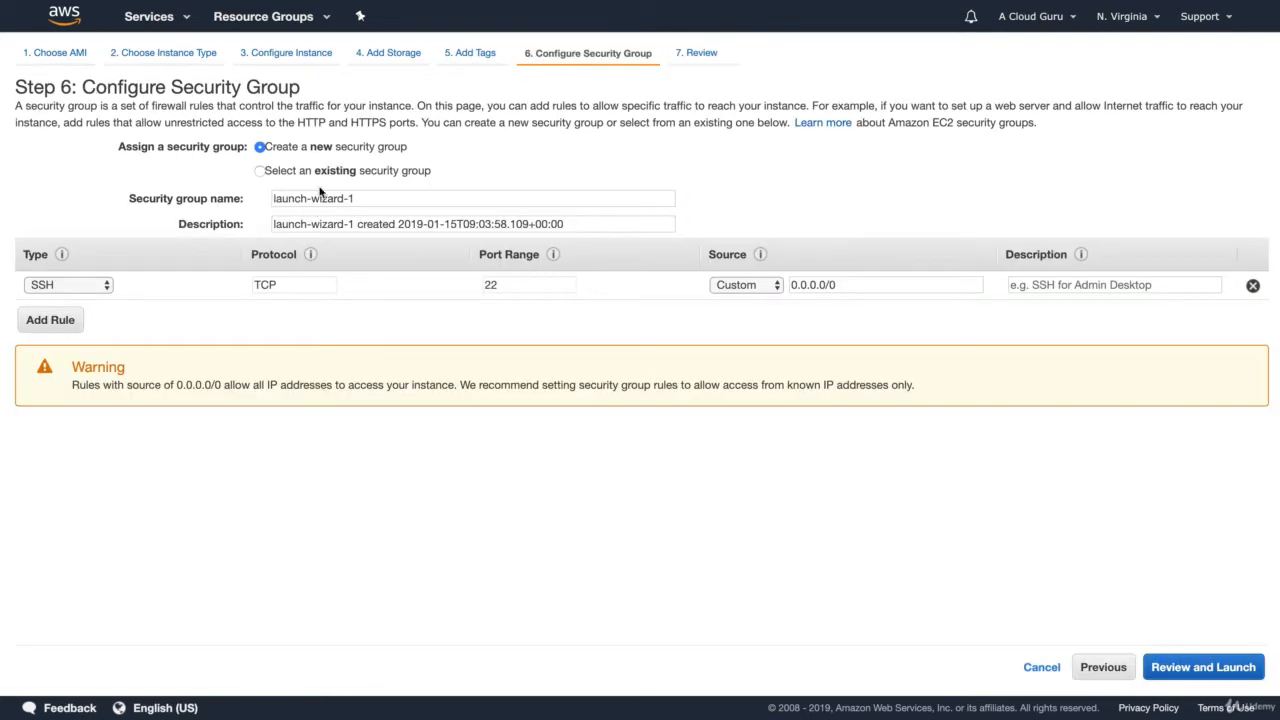
click(320, 172)
click(303, 260)
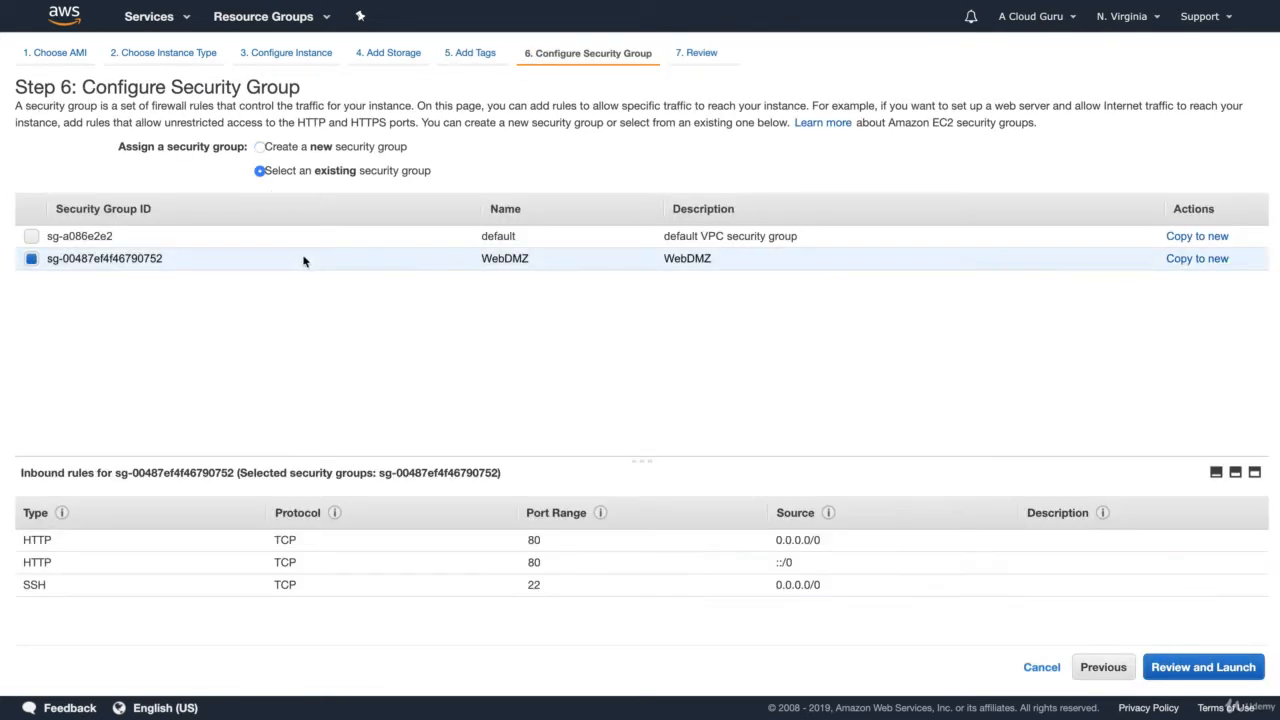
click(1218, 666)
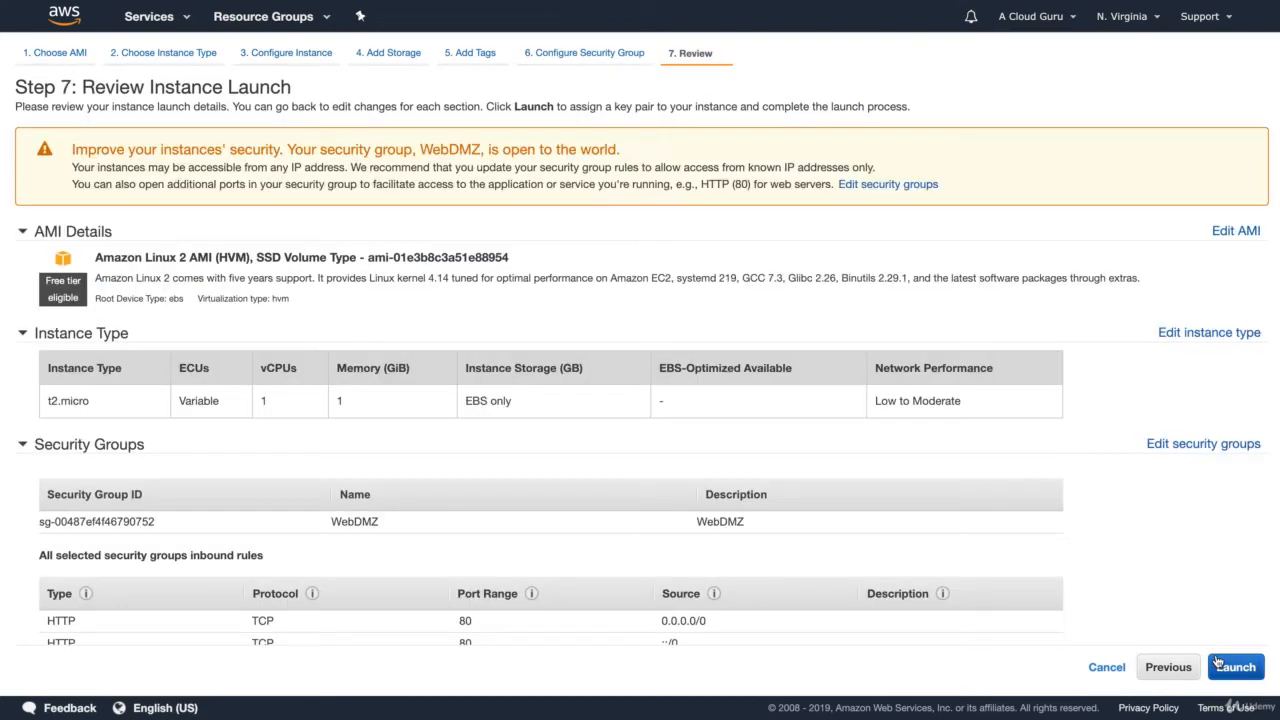
Launch the instance with the existing MyUSE1KP key pair and copy its public IPv4 address from the instance details
click(1238, 670)
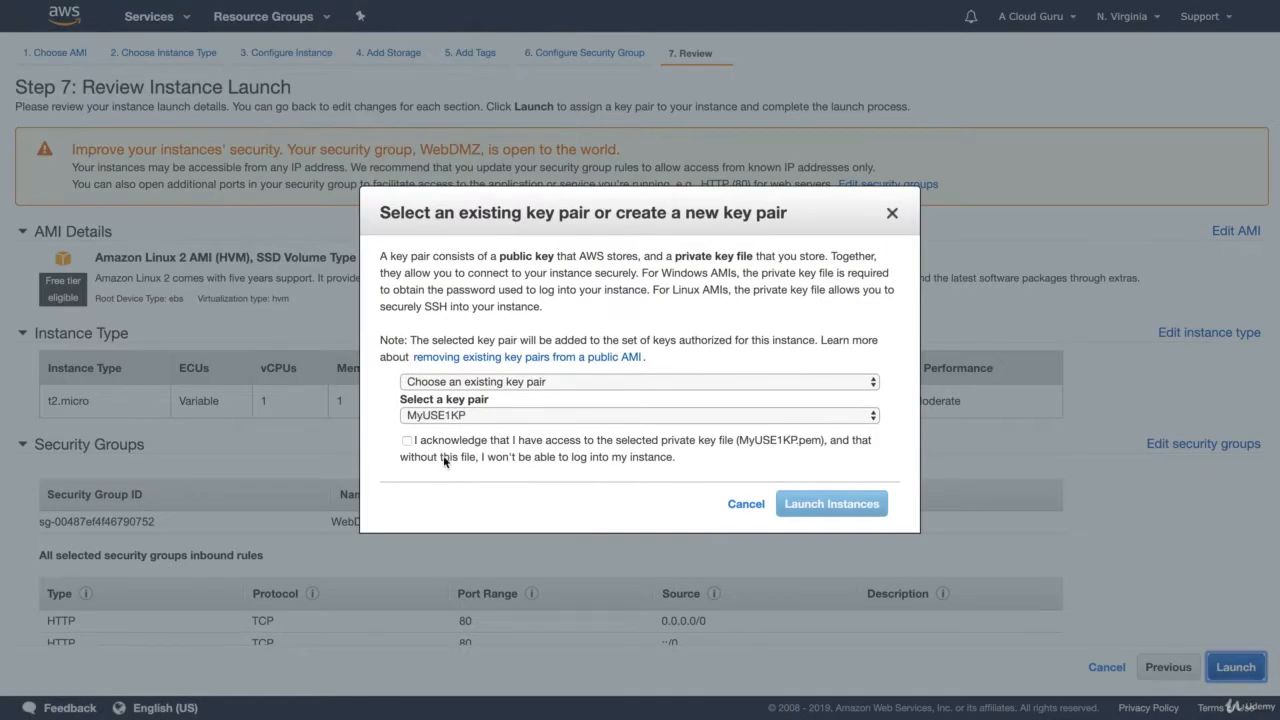
click(406, 440)
click(832, 505)
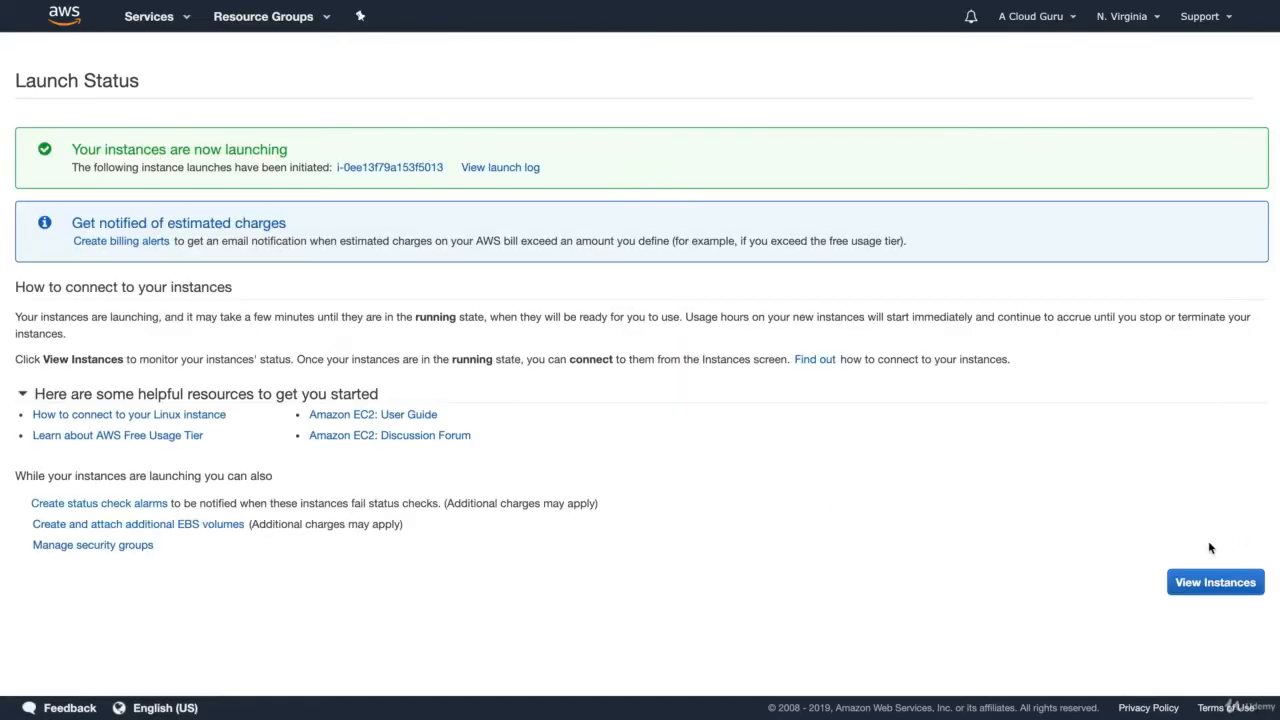
click(1212, 582)
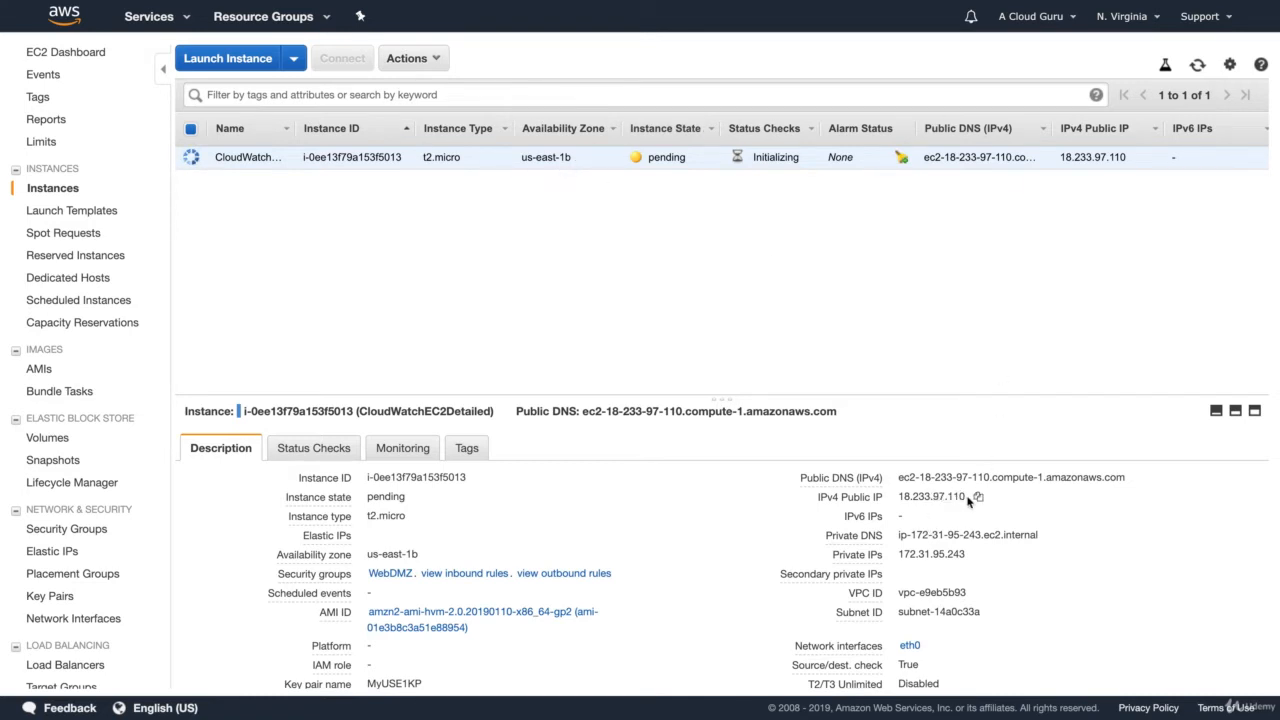
click(977, 497)
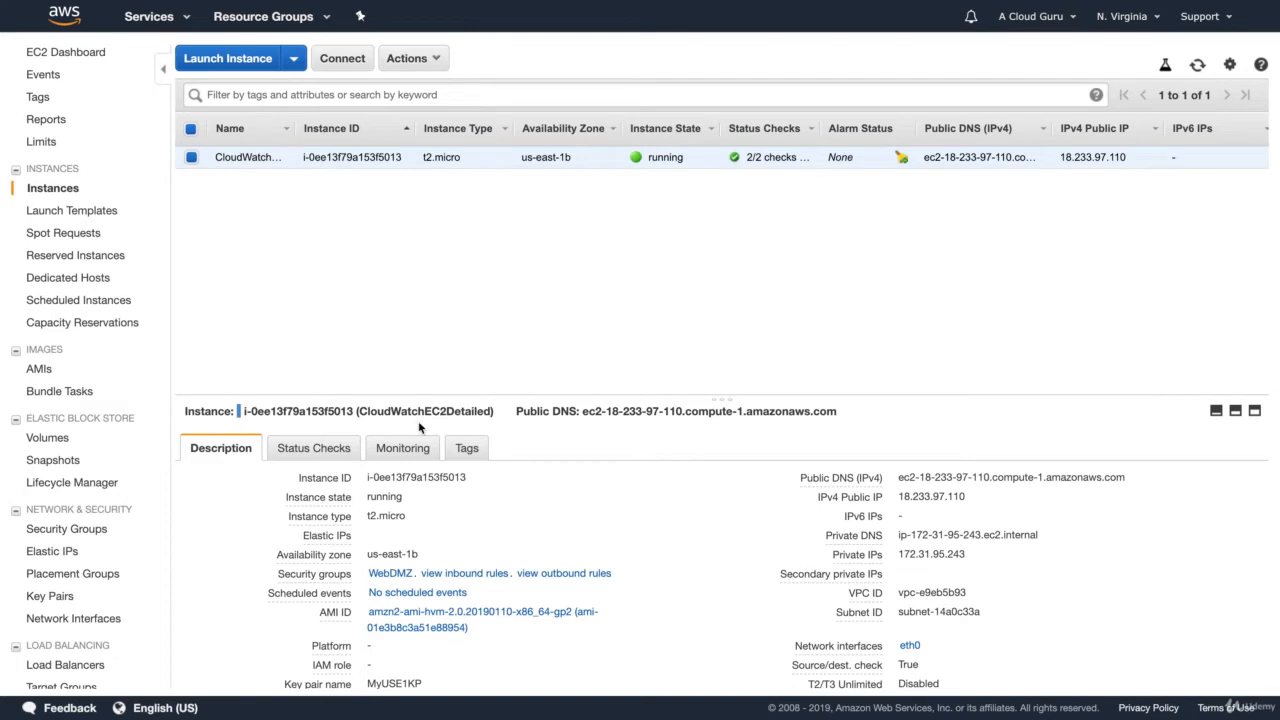
Examine the new instance's status checks and its CloudWatch metric graphs for CPU, disk, network and CPU credits
click(306, 455)
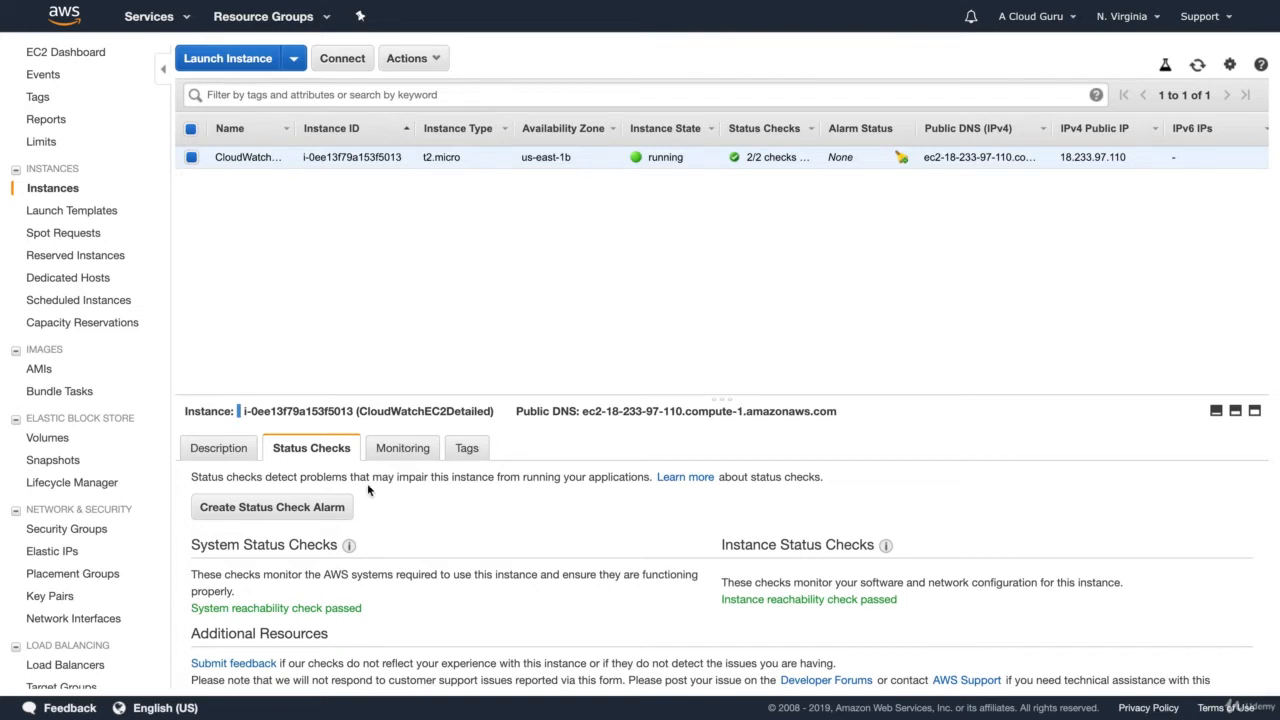
click(402, 448)
scroll(400, 562, down, 1)
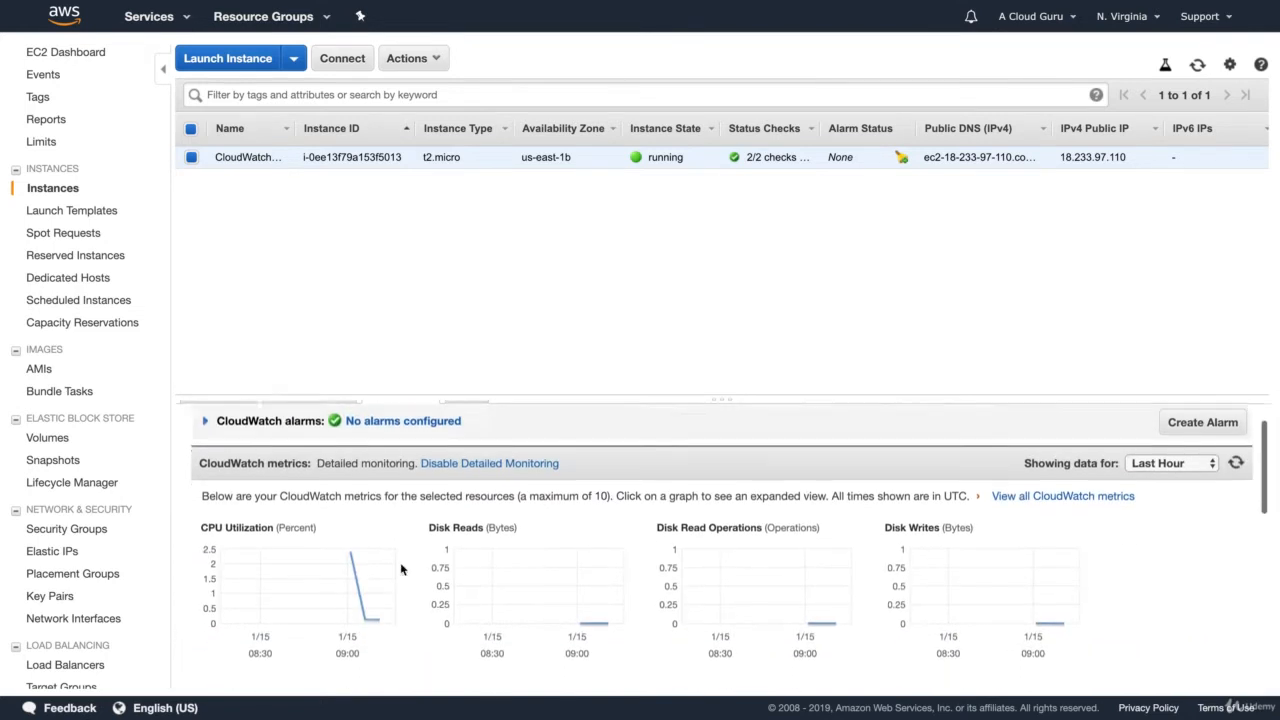
scroll(400, 568, down, 1)
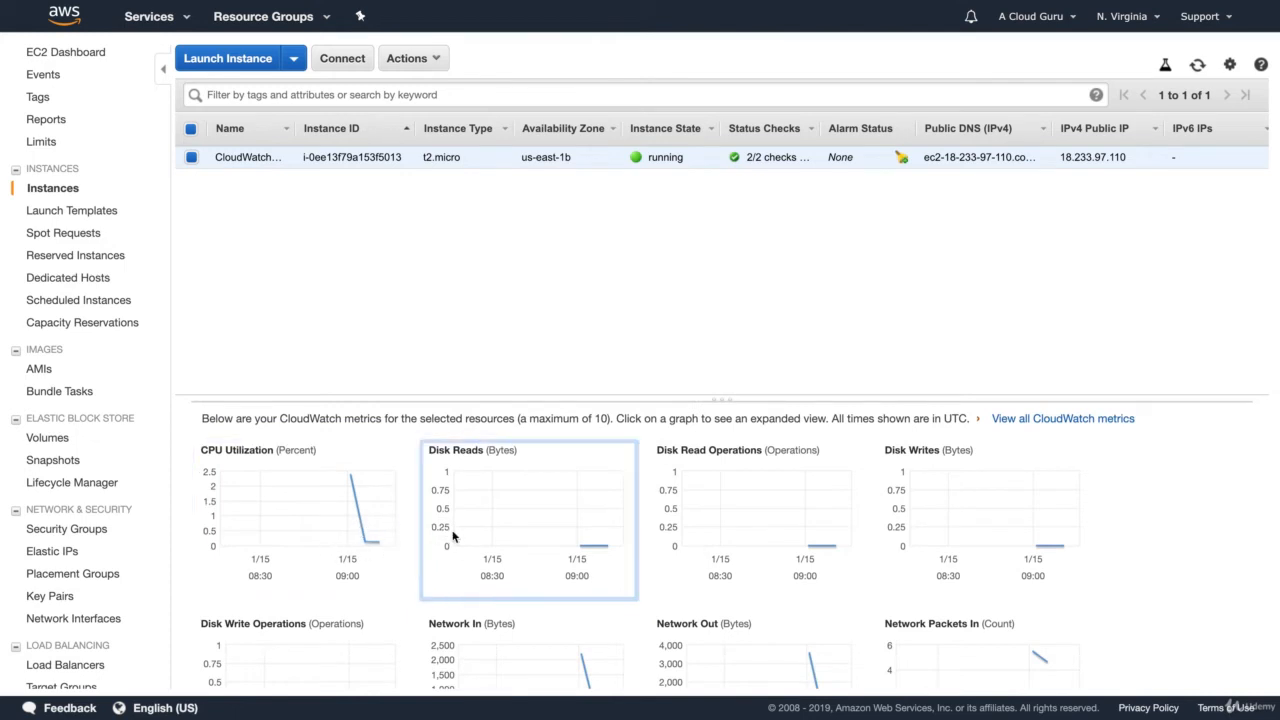
scroll(460, 535, down, 1)
scroll(461, 536, down, 3)
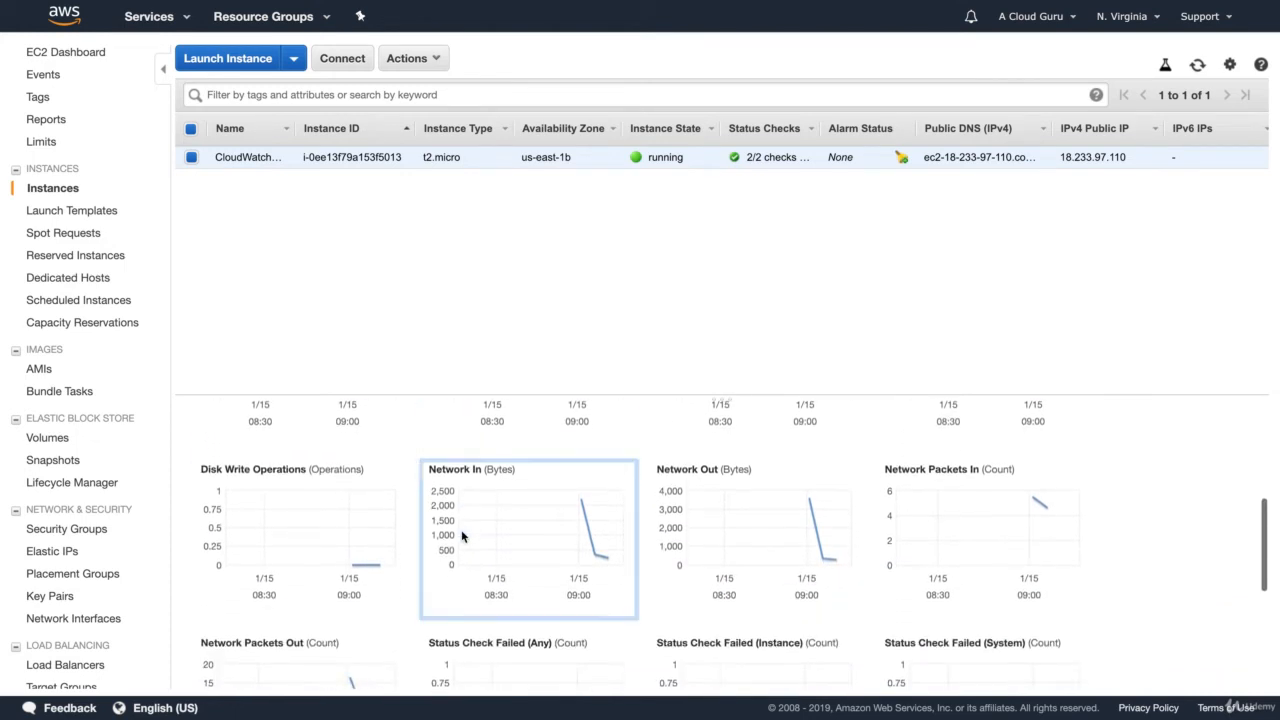
scroll(462, 536, down, 1)
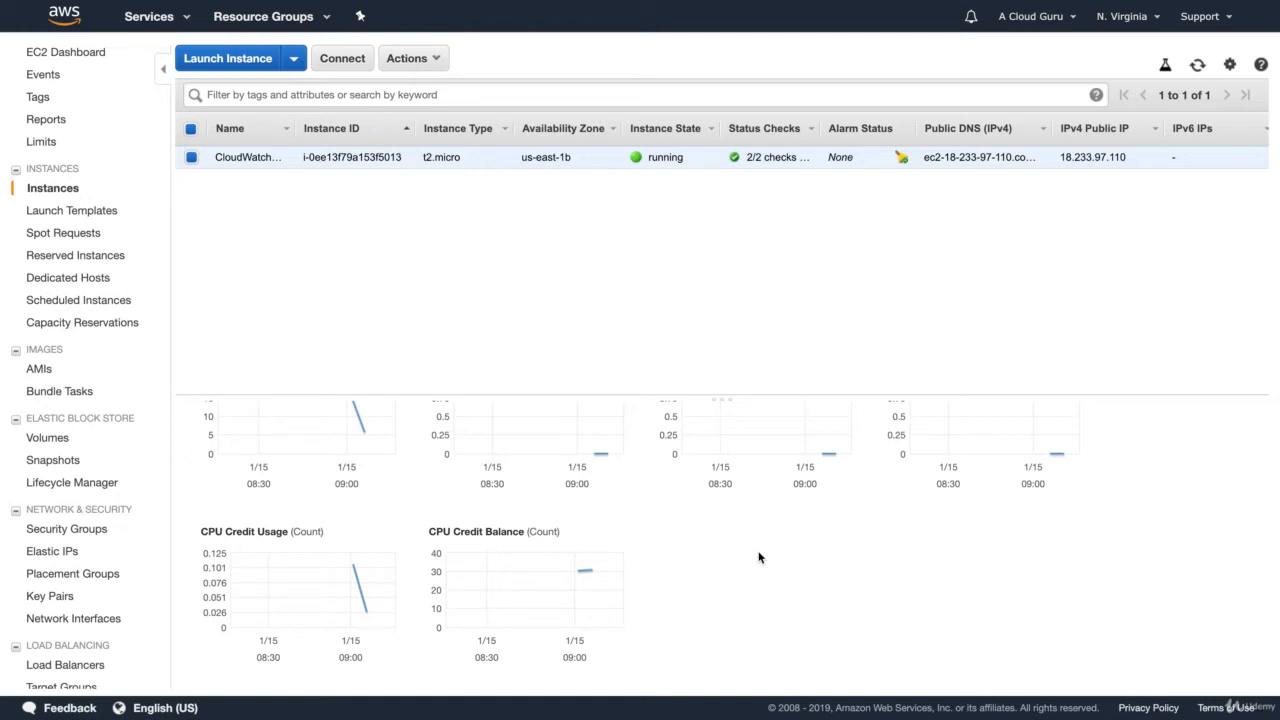
scroll(759, 557, up, 5)
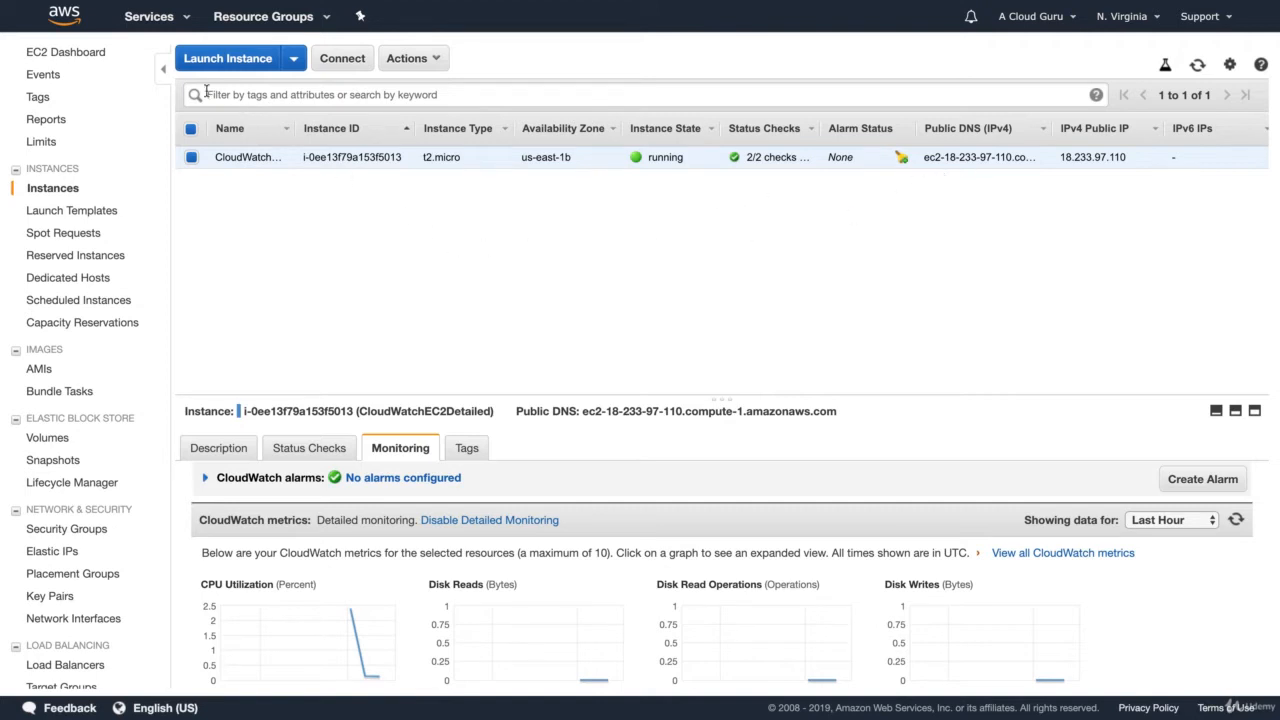
Open the CloudWatch service and start creating a new alarm from its alarms list
click(164, 17)
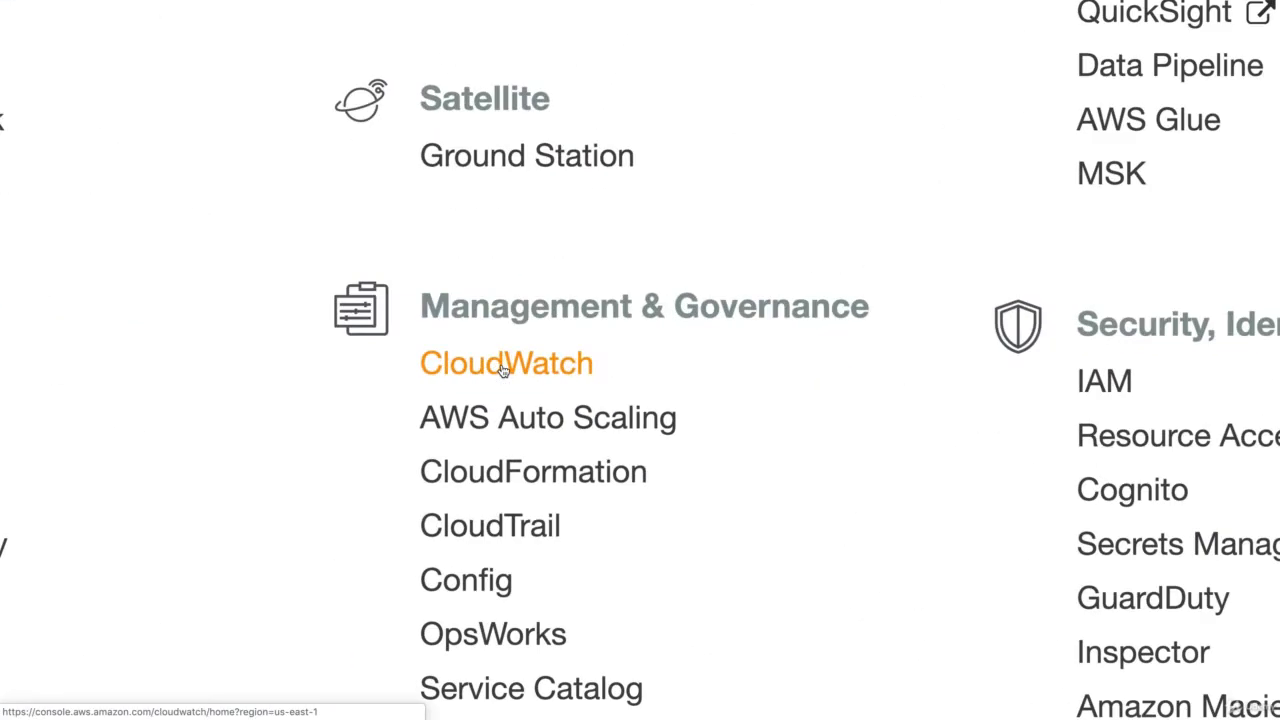
click(503, 366)
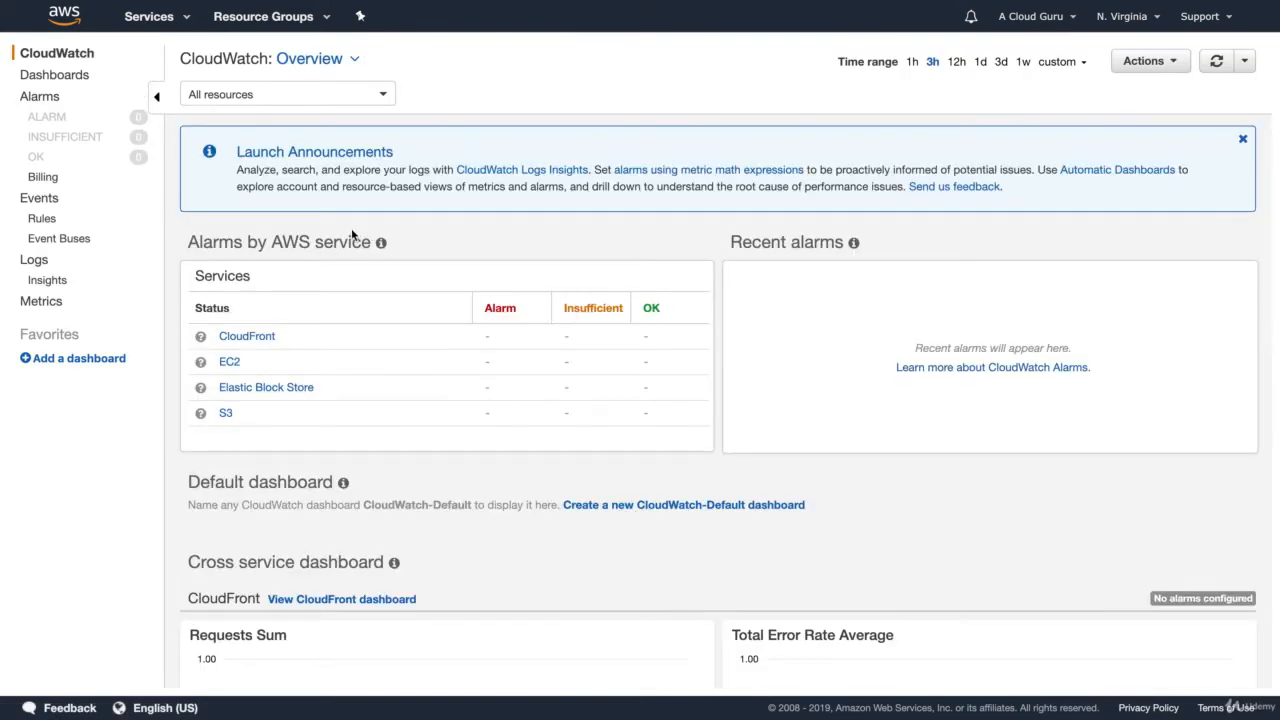
click(40, 96)
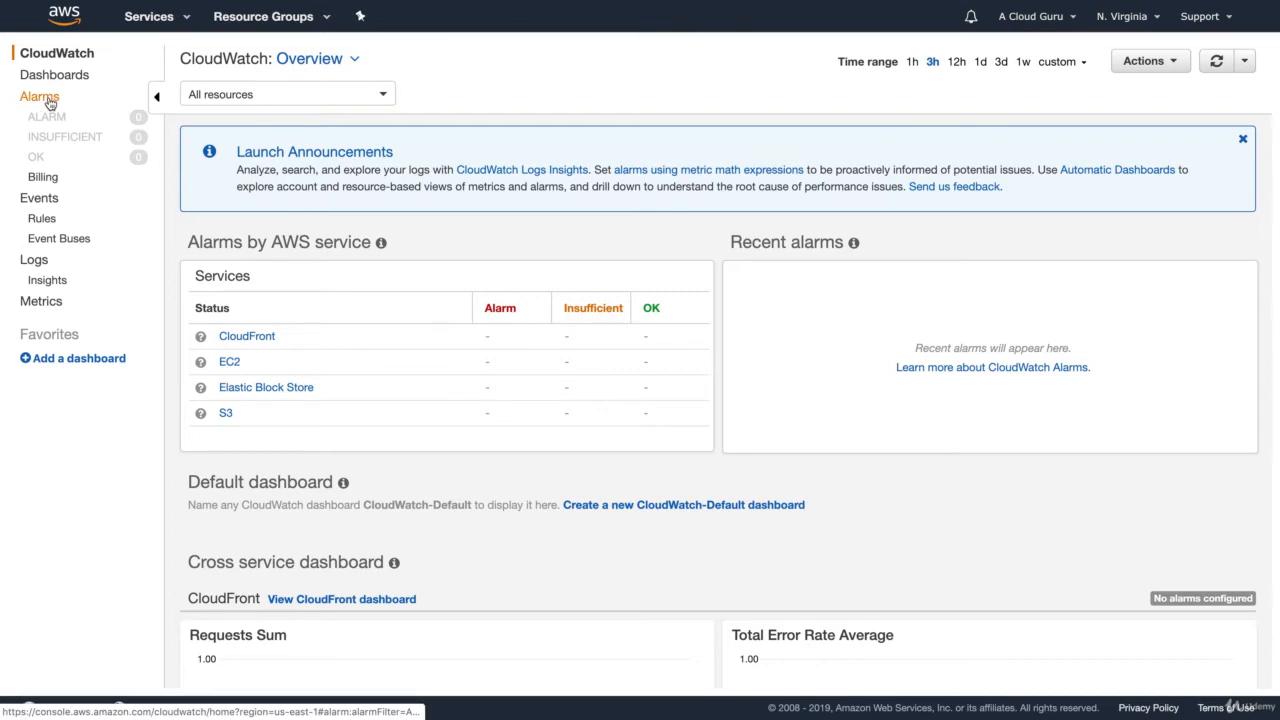
click(232, 68)
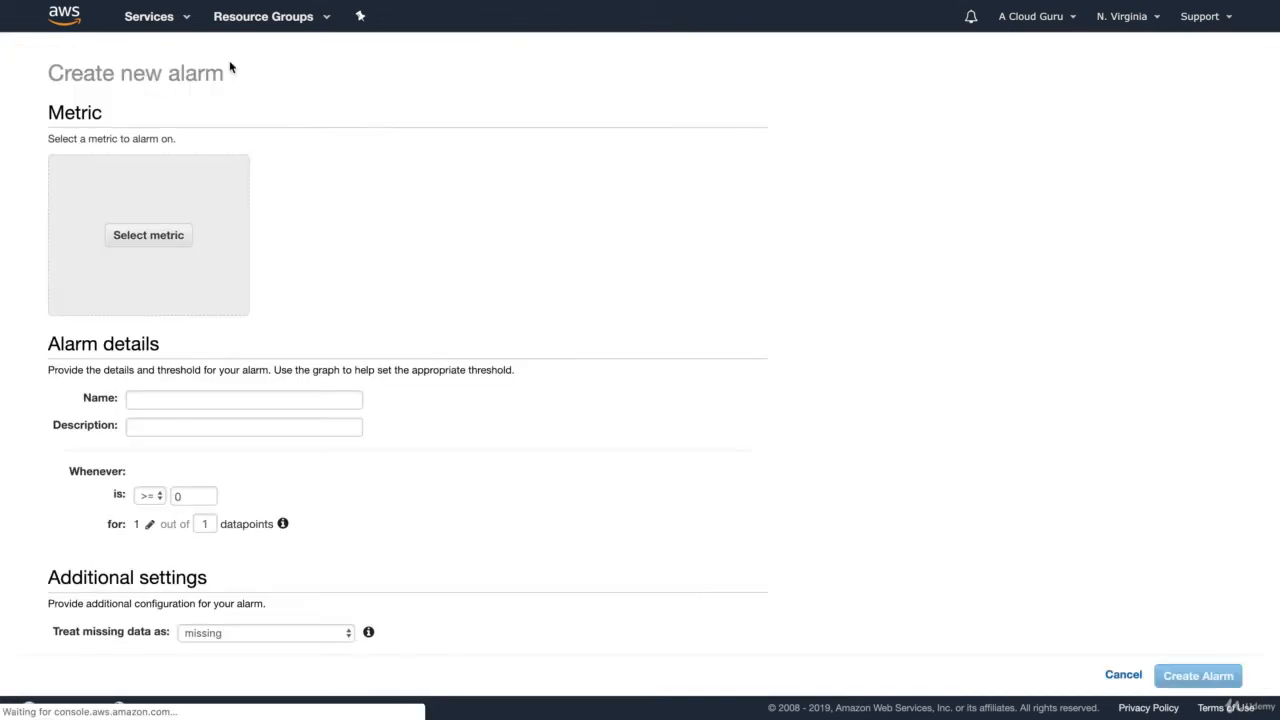
Choose the EC2 per-instance CPUUtilization metric of the CloudWatchEC2Detailed instance as the alarm's metric
click(160, 244)
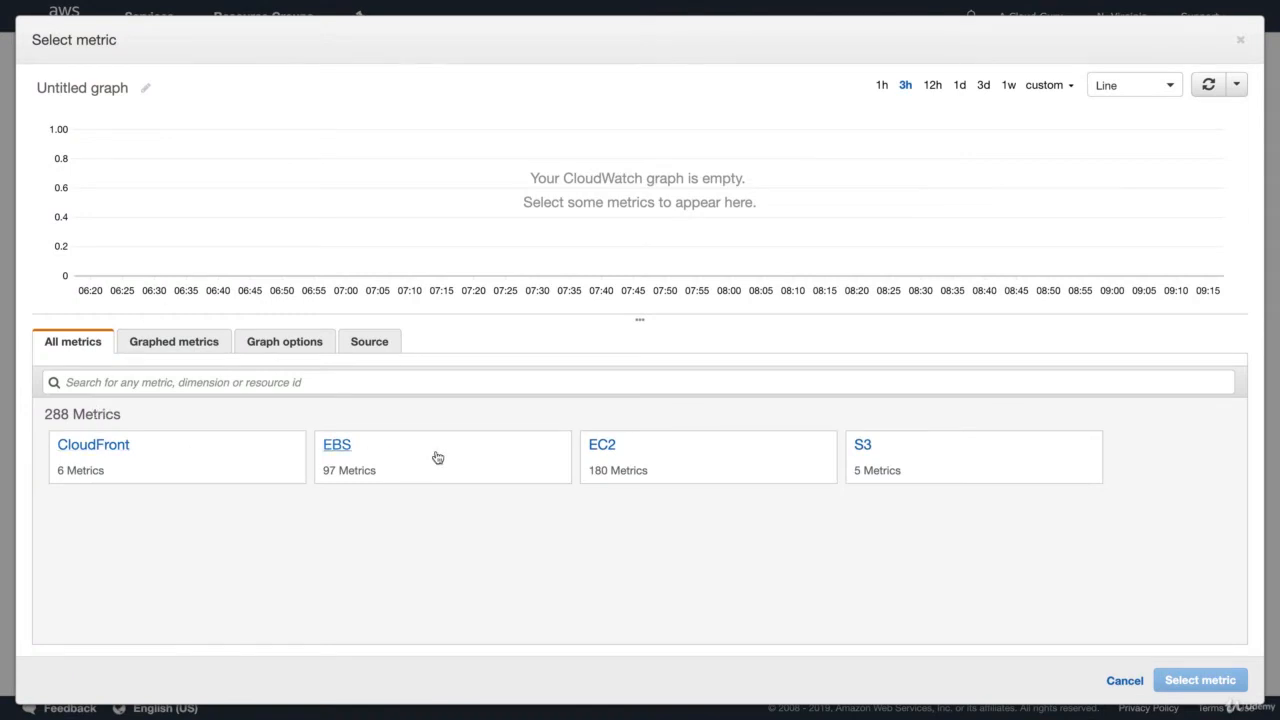
click(603, 449)
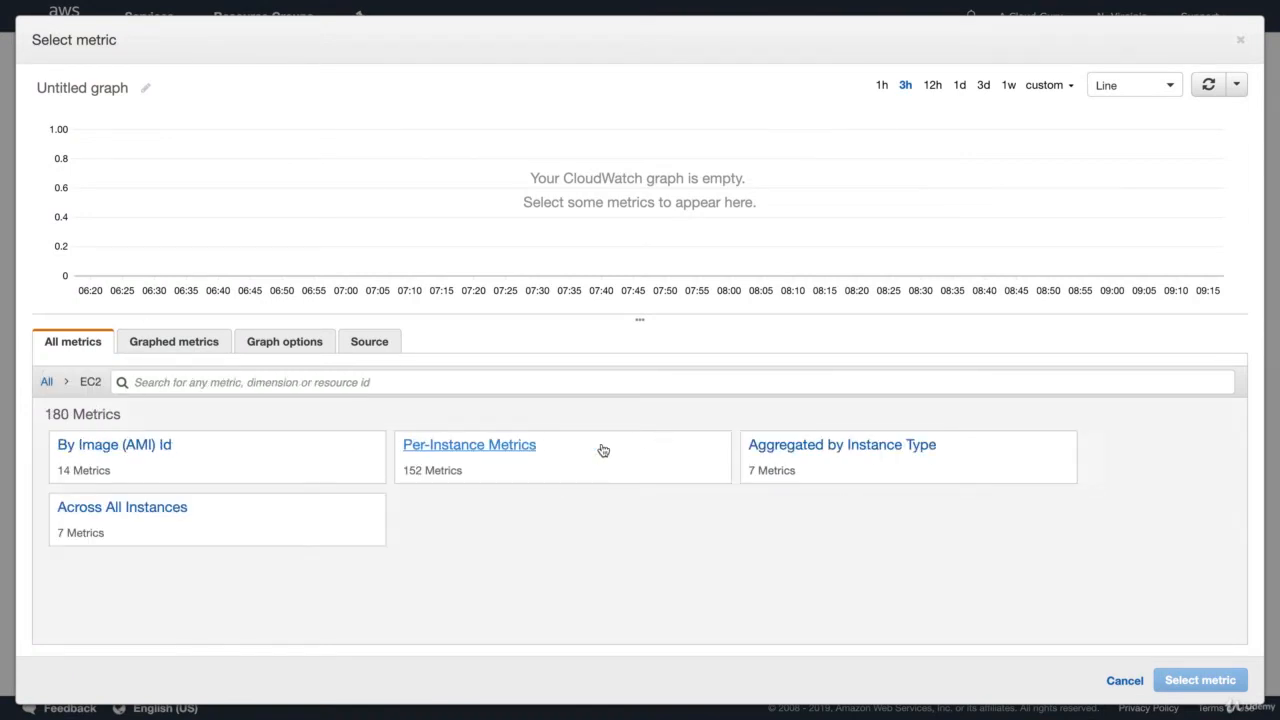
click(508, 447)
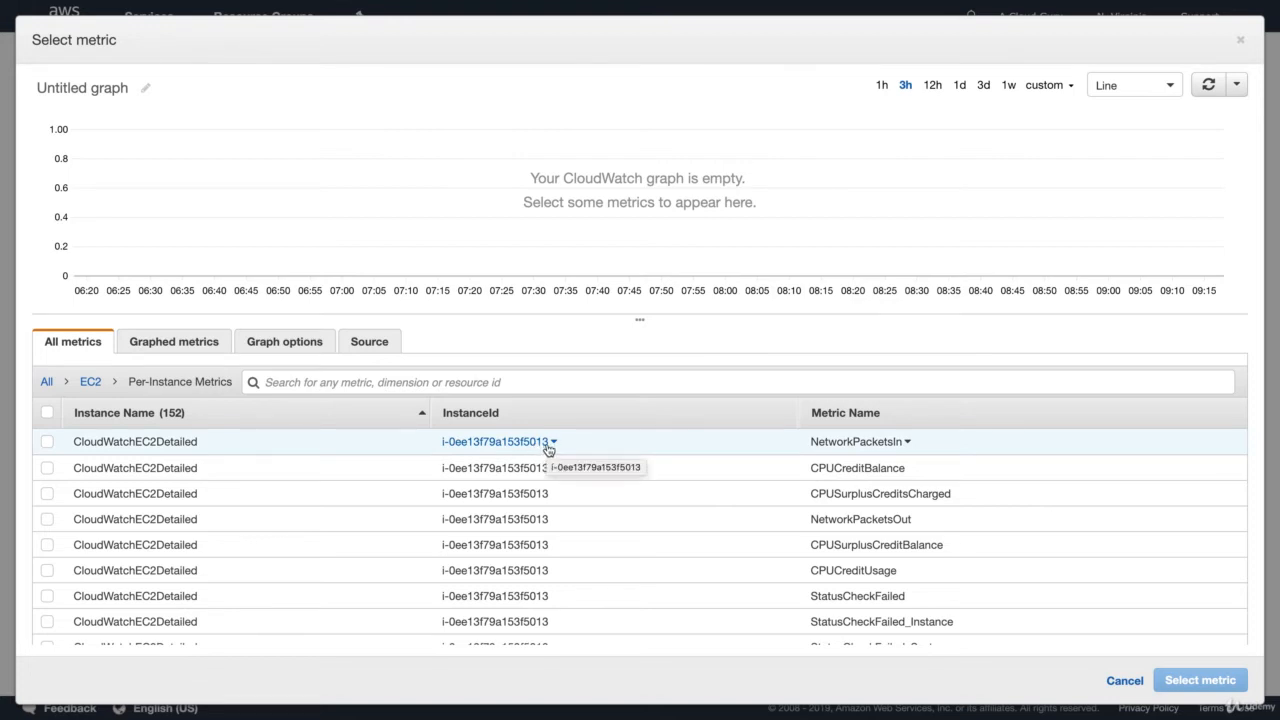
scroll(548, 448, down, 10)
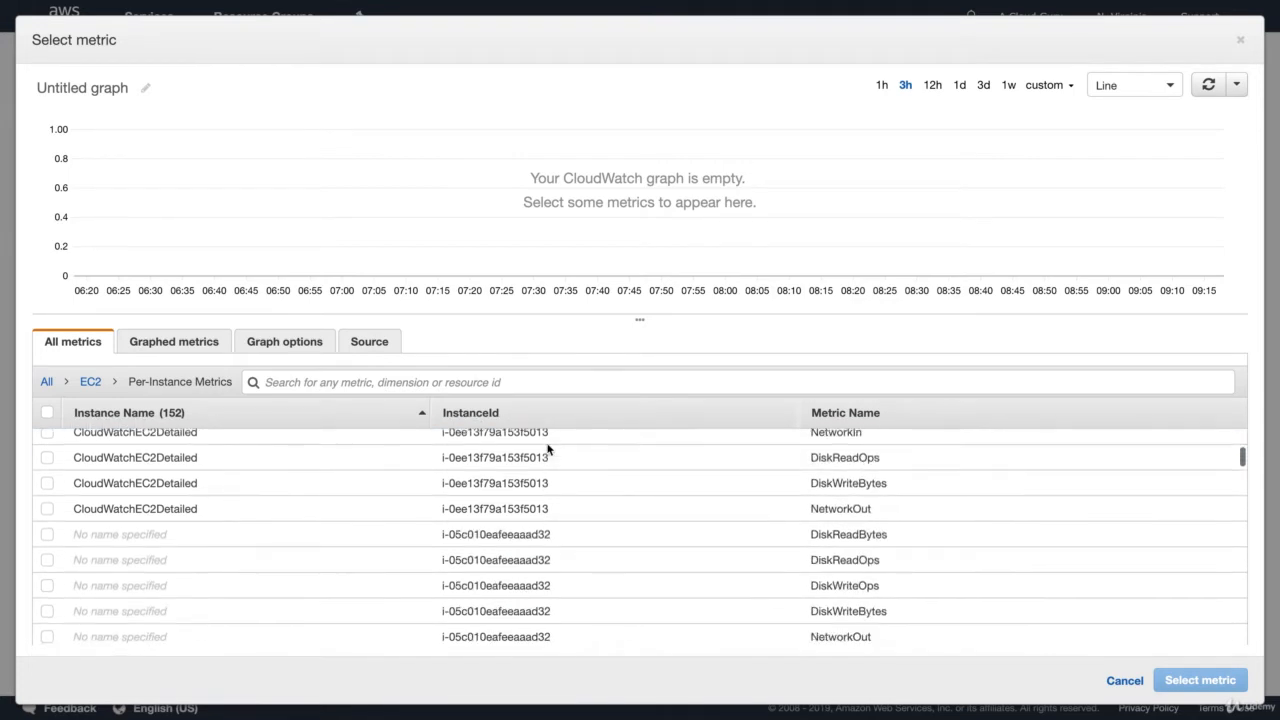
scroll(548, 448, down, 10)
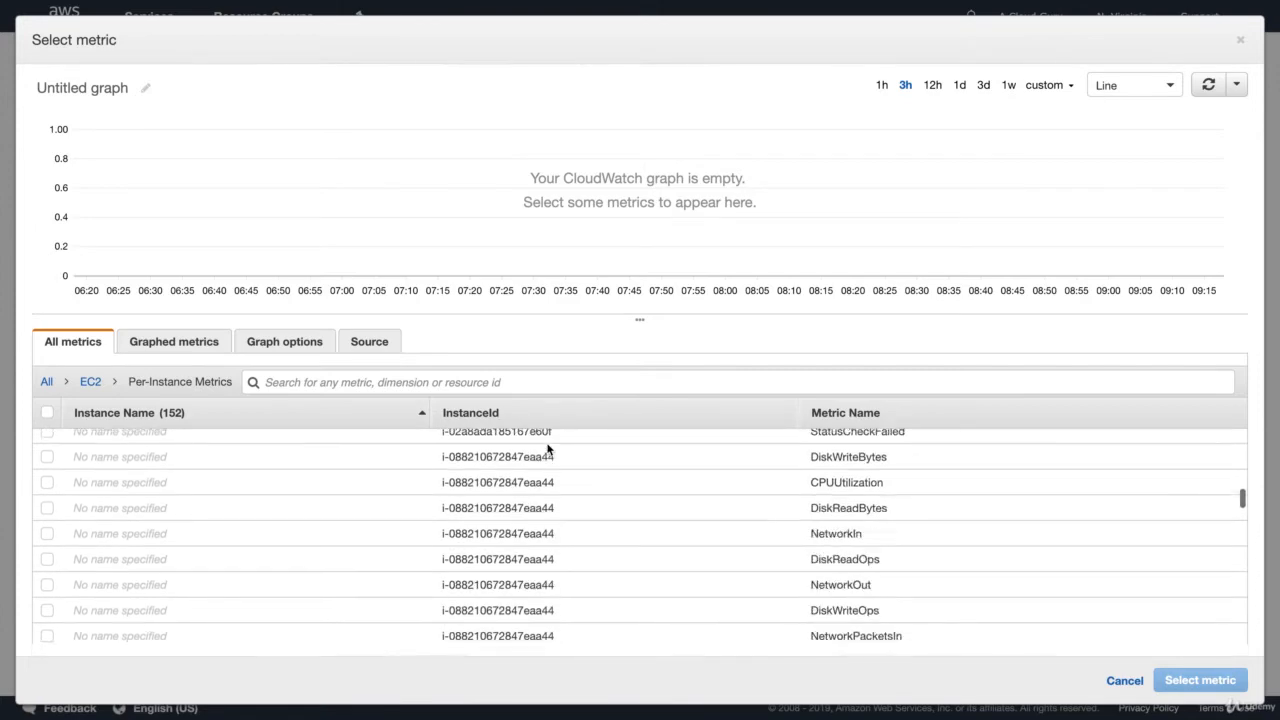
scroll(548, 448, up, 20)
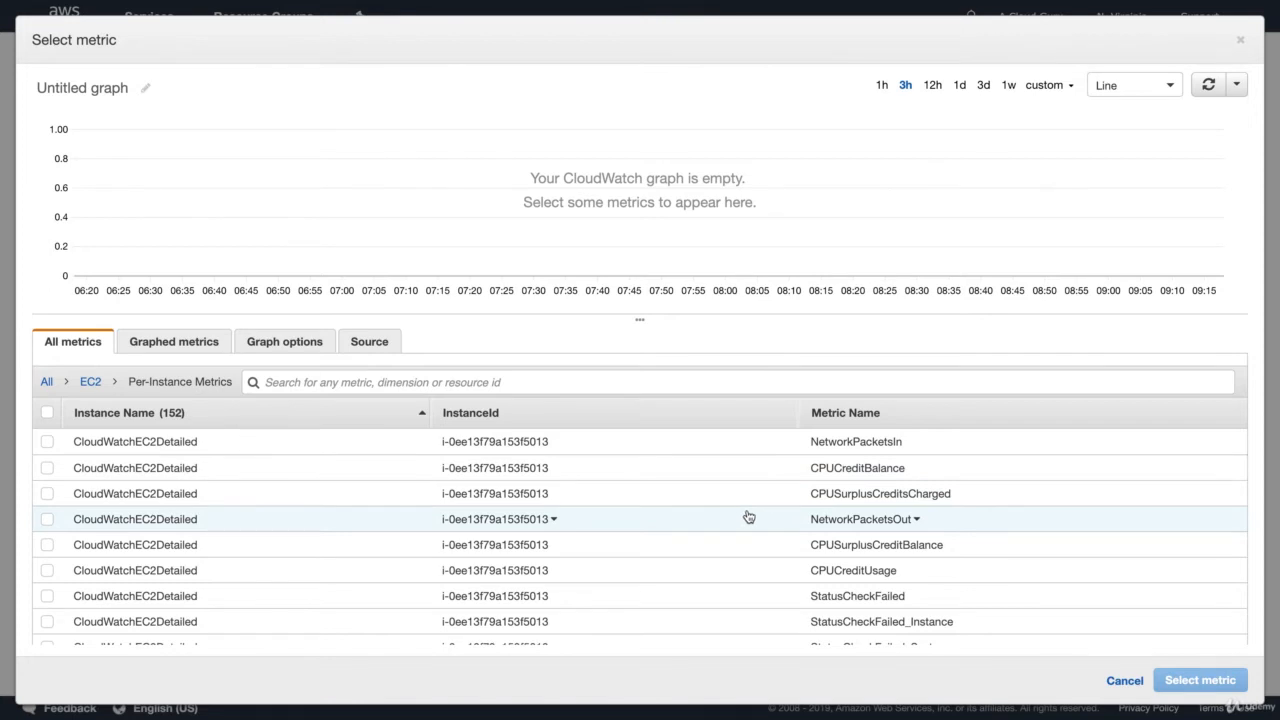
scroll(748, 516, down, 3)
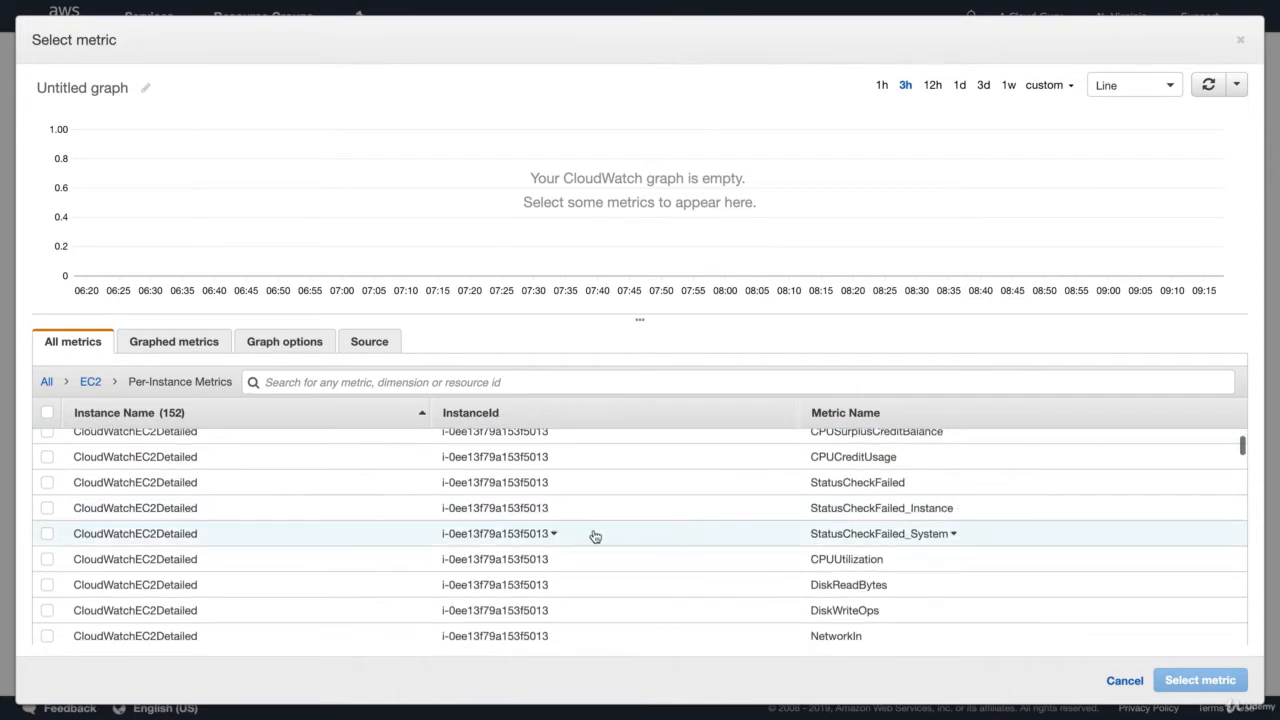
click(47, 559)
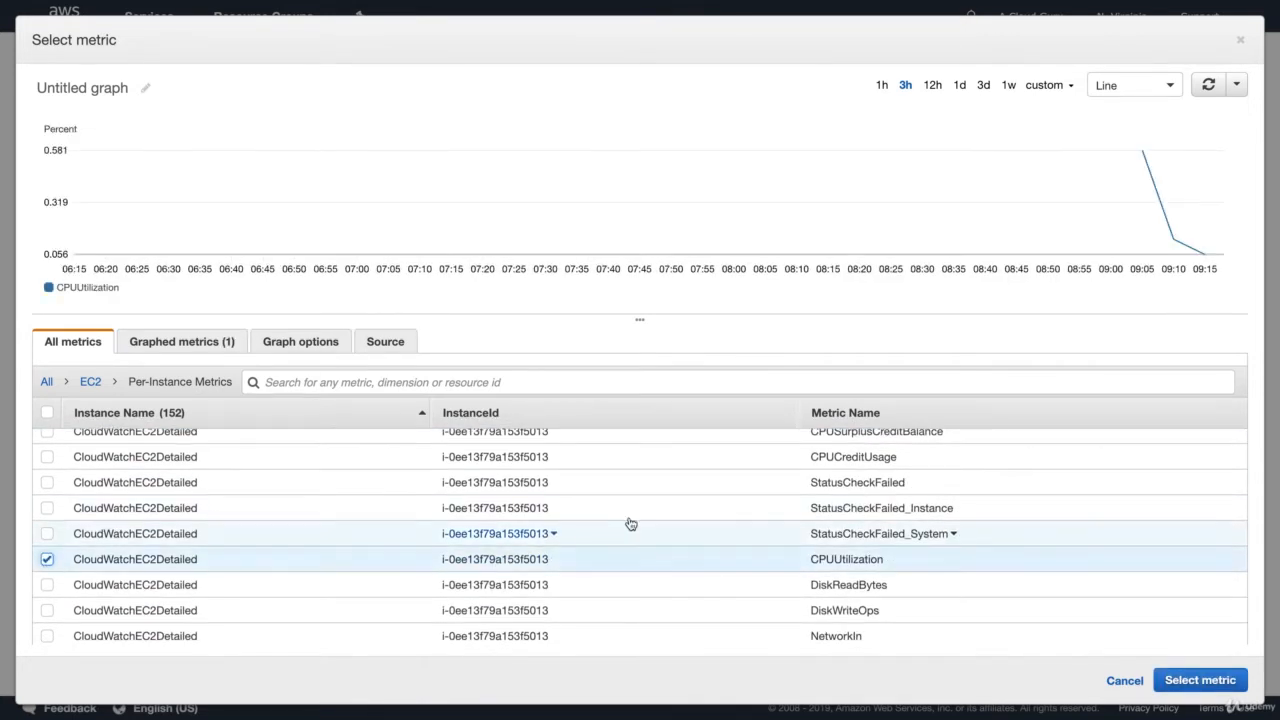
click(1211, 684)
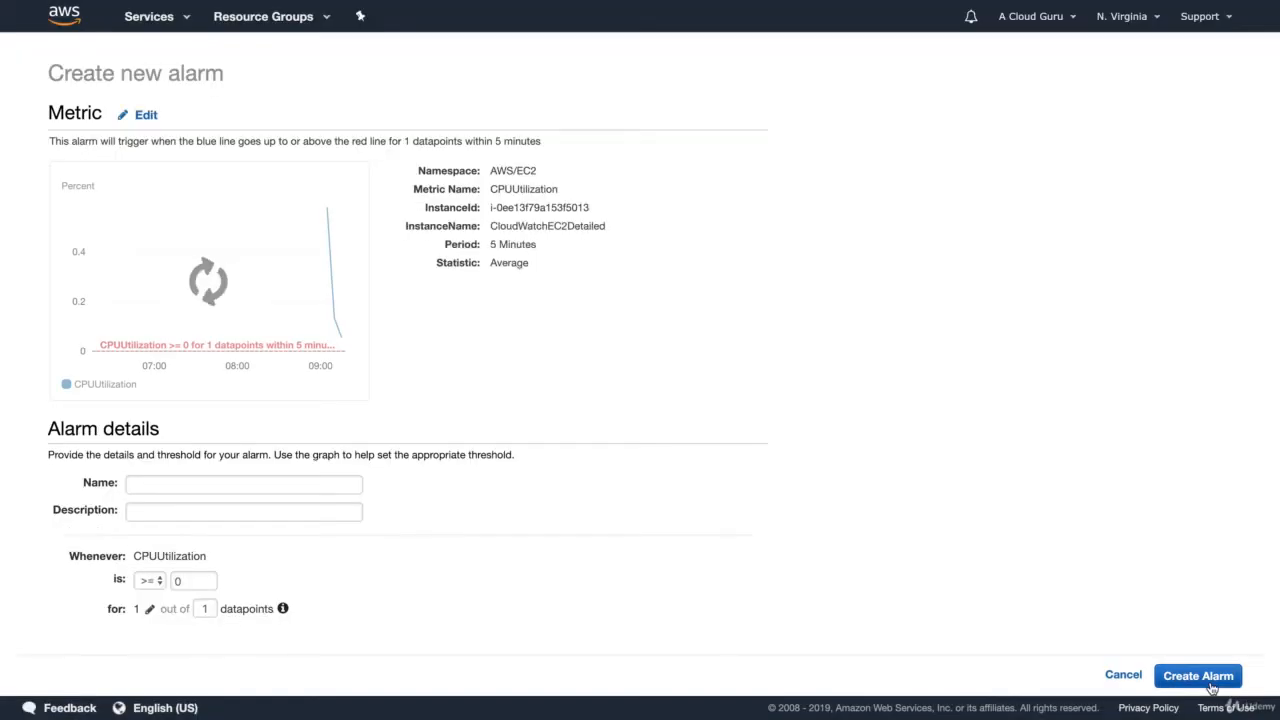
Enter CPUUtilization-90% as both the name and the description of the new alarm
scroll(425, 380, down, 1)
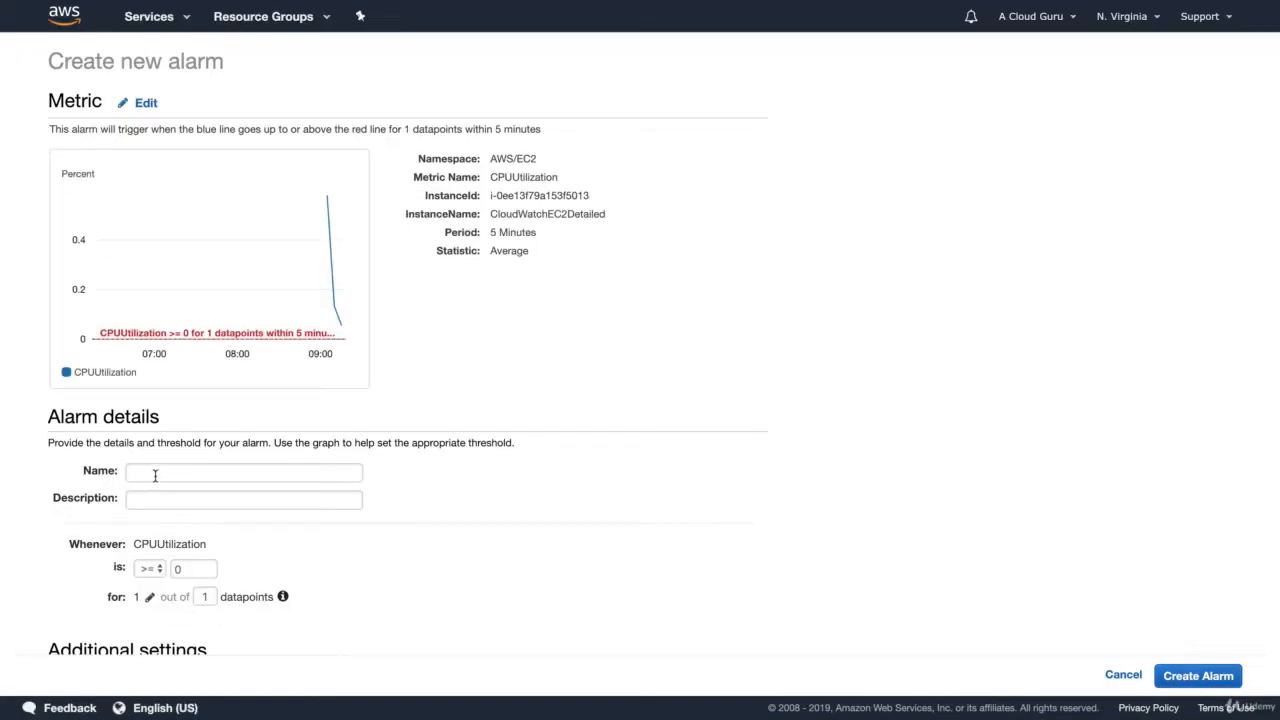
click(155, 475)
text(CP)
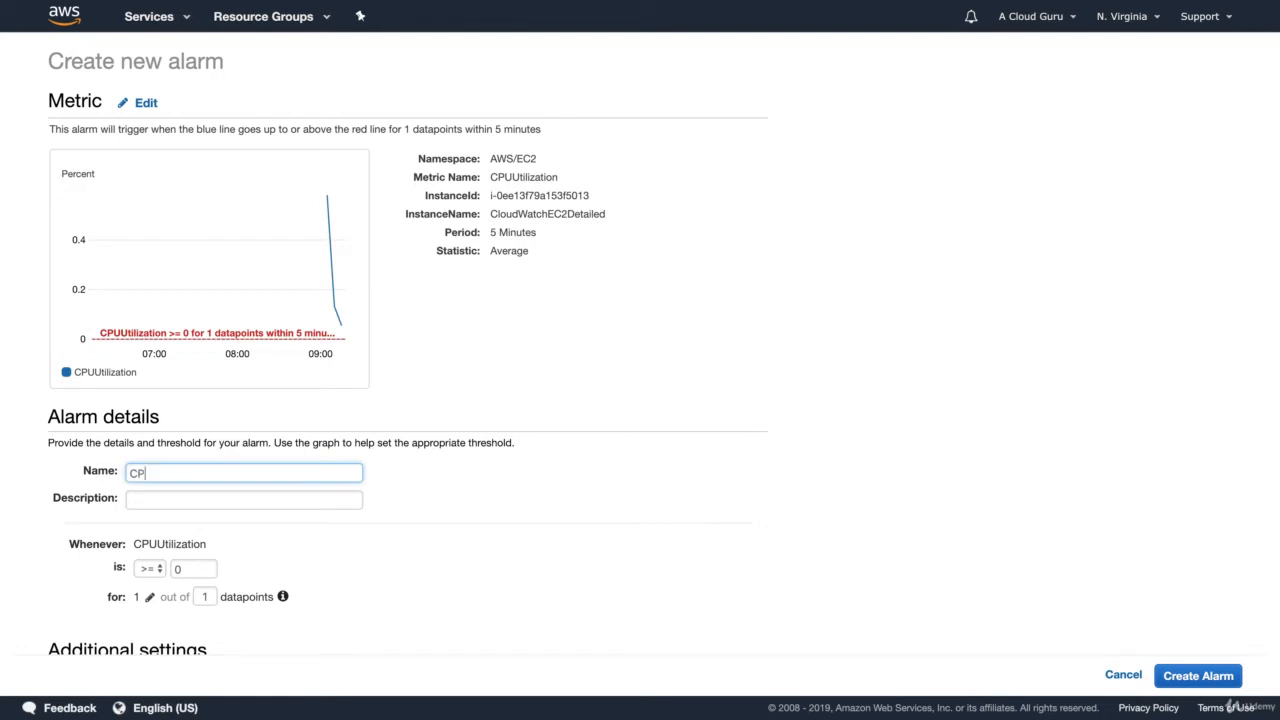
text(UUtilization-90)
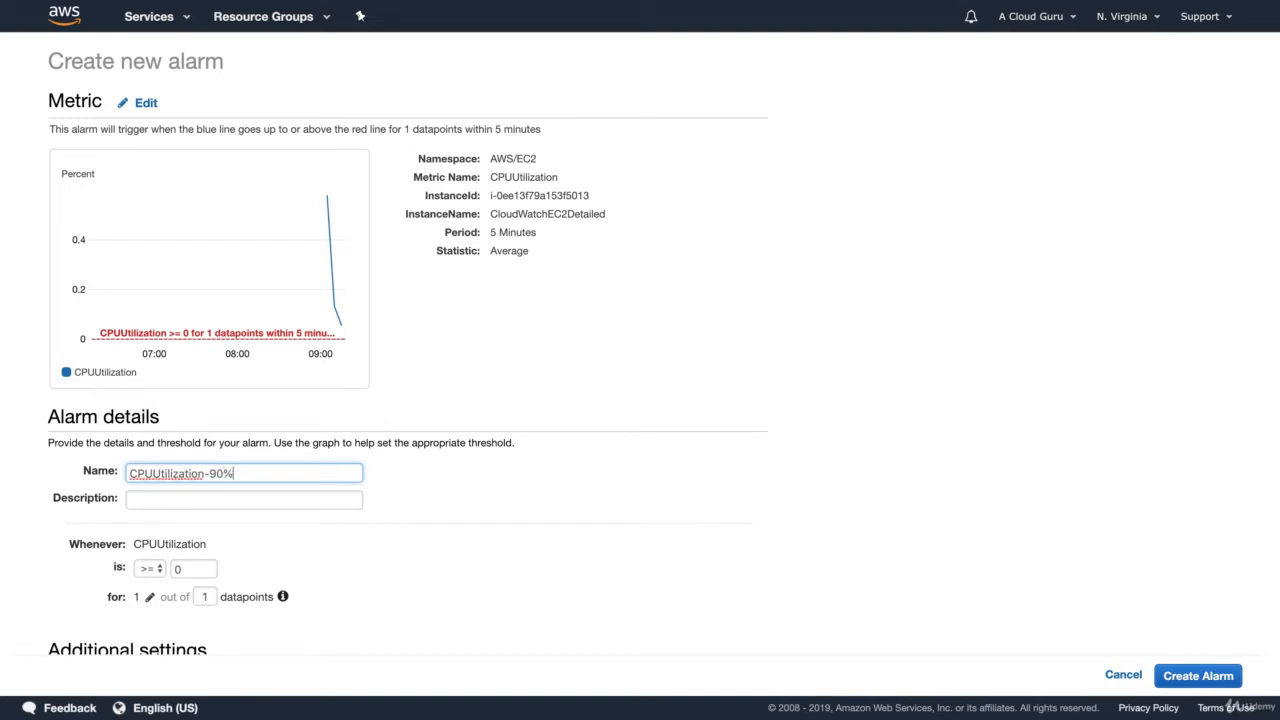
triple_click(212, 472)
key(ctrl+c)
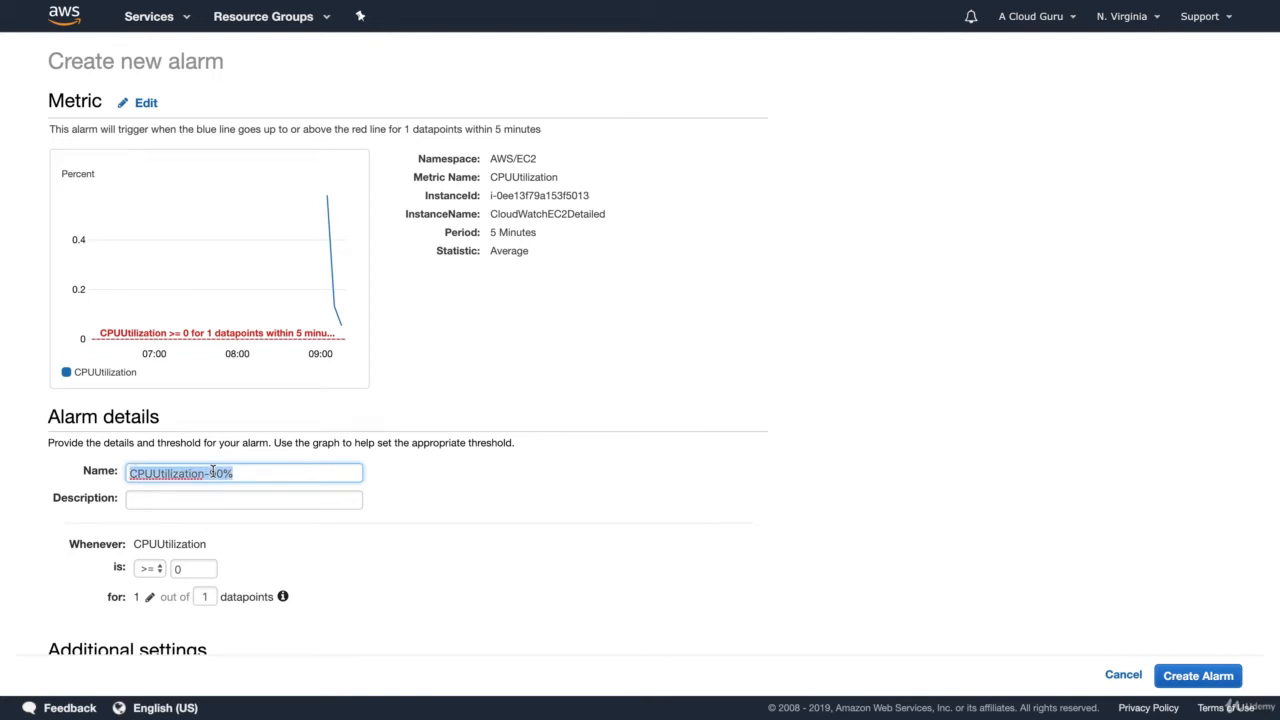
click(211, 500)
key(ctrl+v)
click(545, 490)
Set the alarm threshold to CPUUtilization >= 90 and open the datapoints-to-alarm count for editing
scroll(545, 490, down, 4)
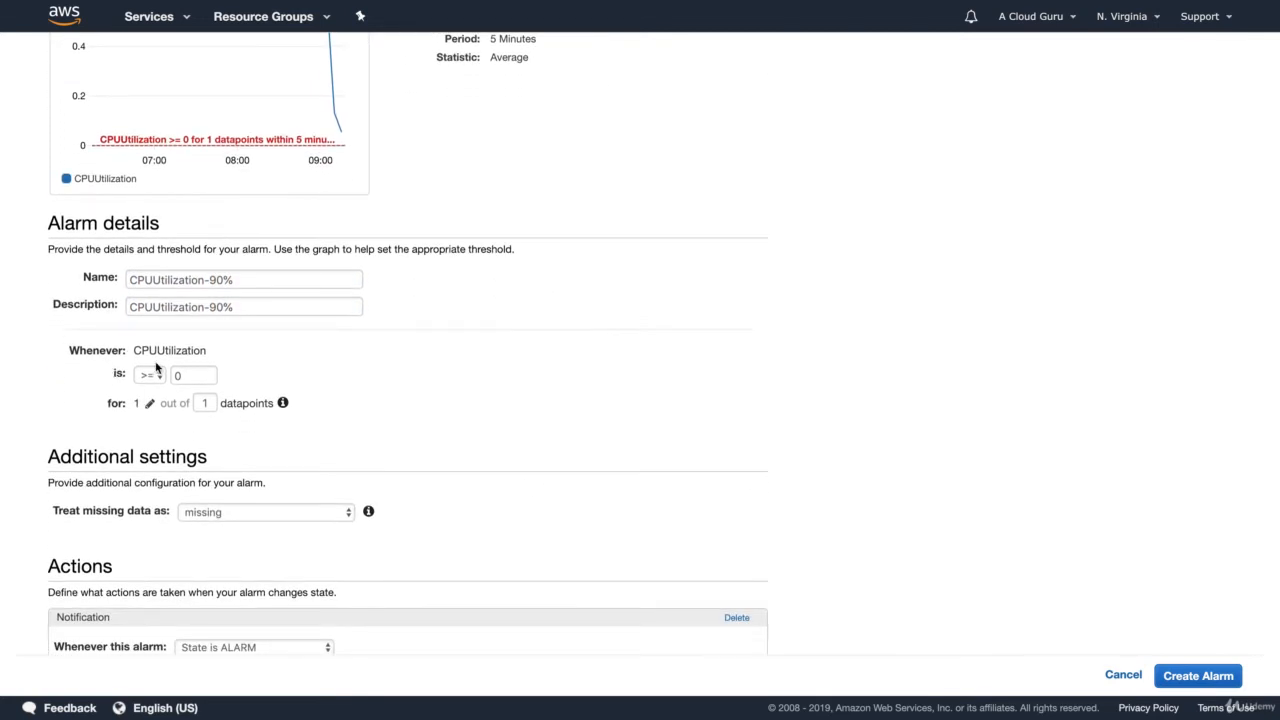
click(178, 376)
key(BackSpace)
text(90)
click(526, 431)
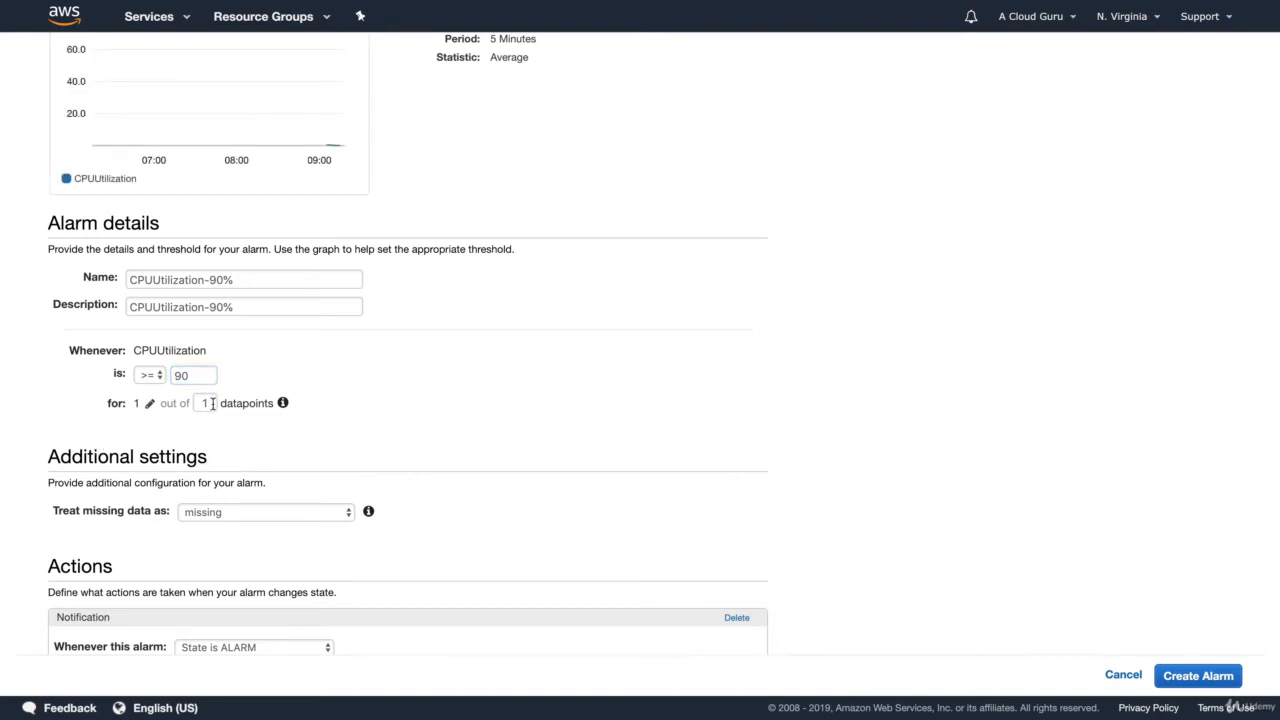
scroll(213, 404, up, 1)
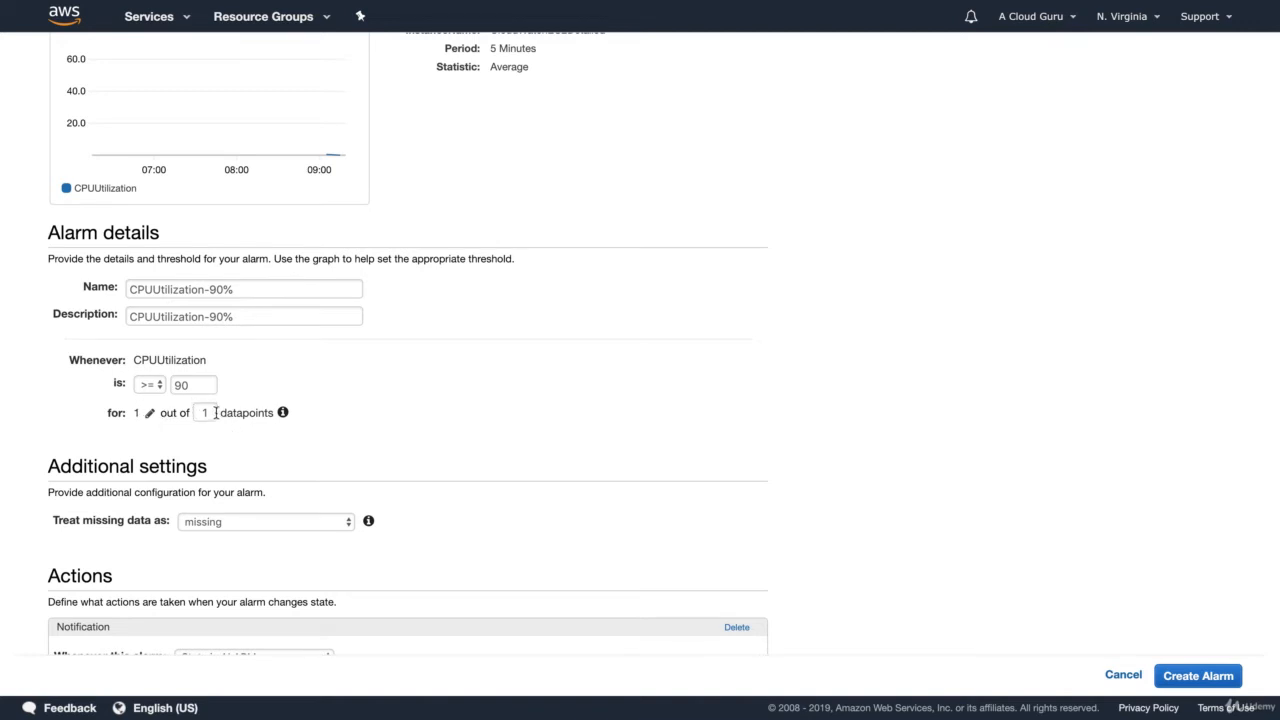
click(149, 413)
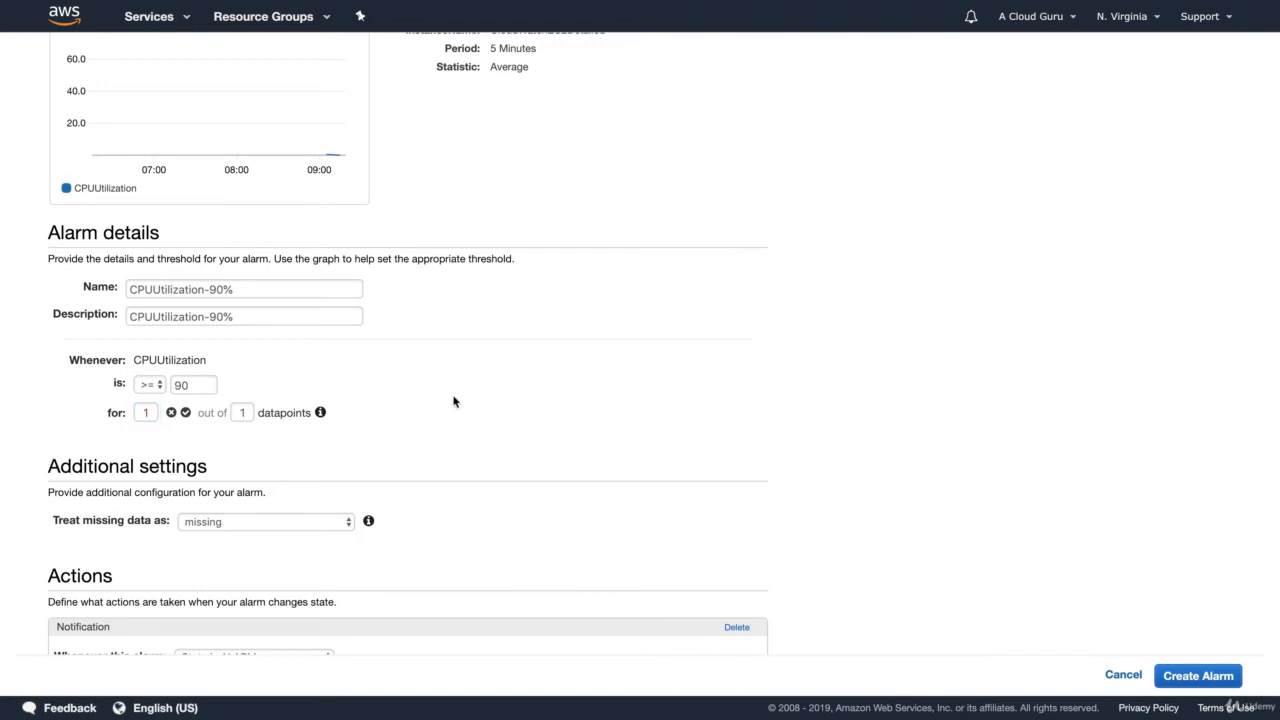
Add a new notification topic named CPU with the recipient's email address for the ALARM state, and create the alarm
scroll(463, 404, down, 1)
scroll(463, 404, down, 3)
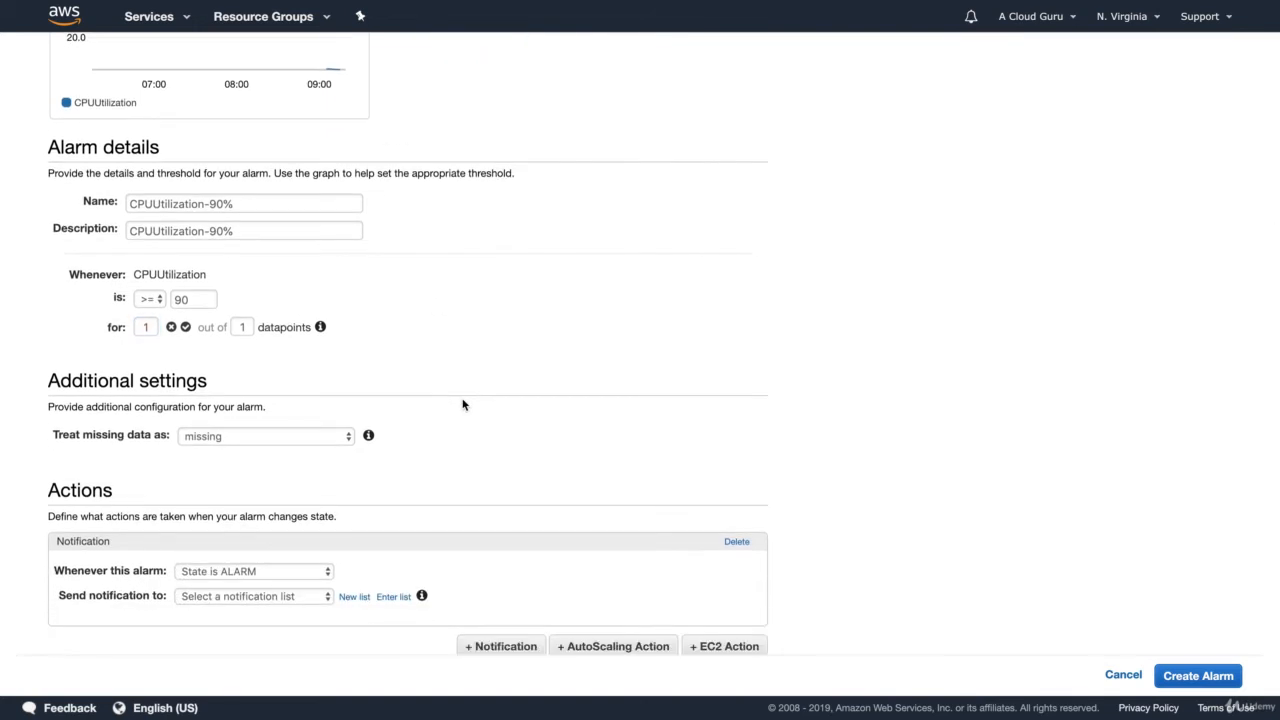
scroll(463, 404, down, 1)
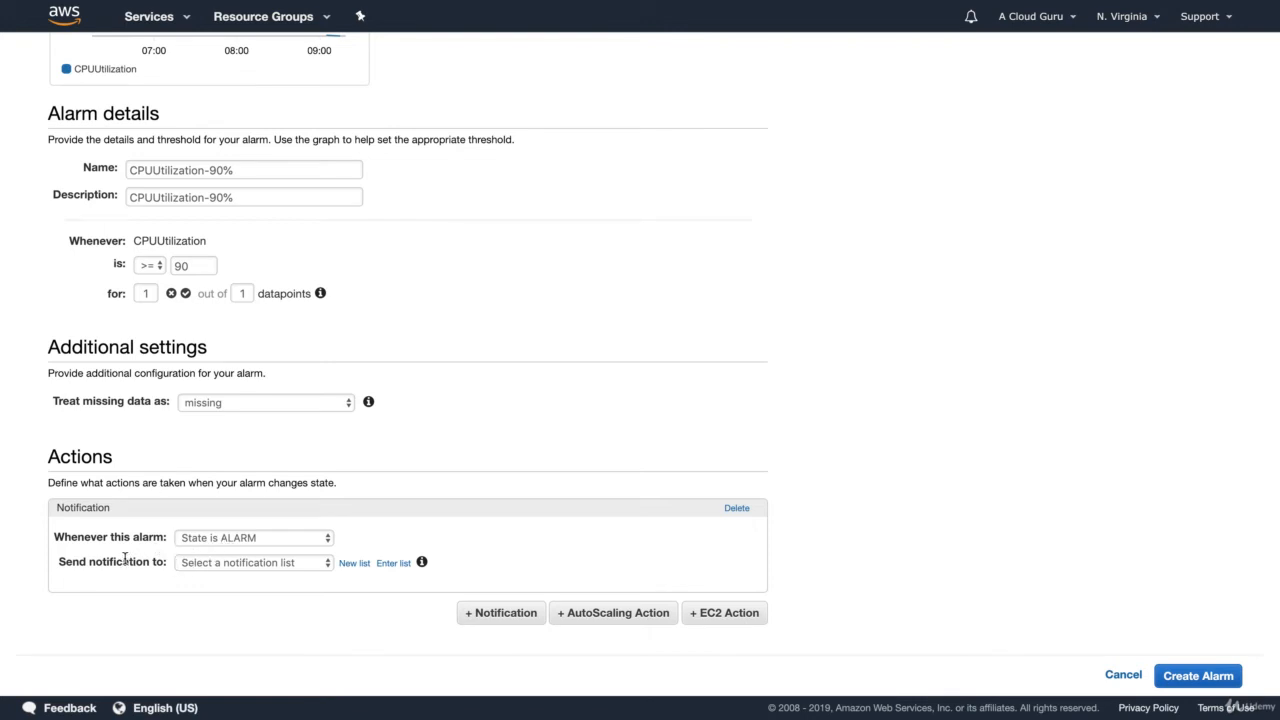
click(355, 564)
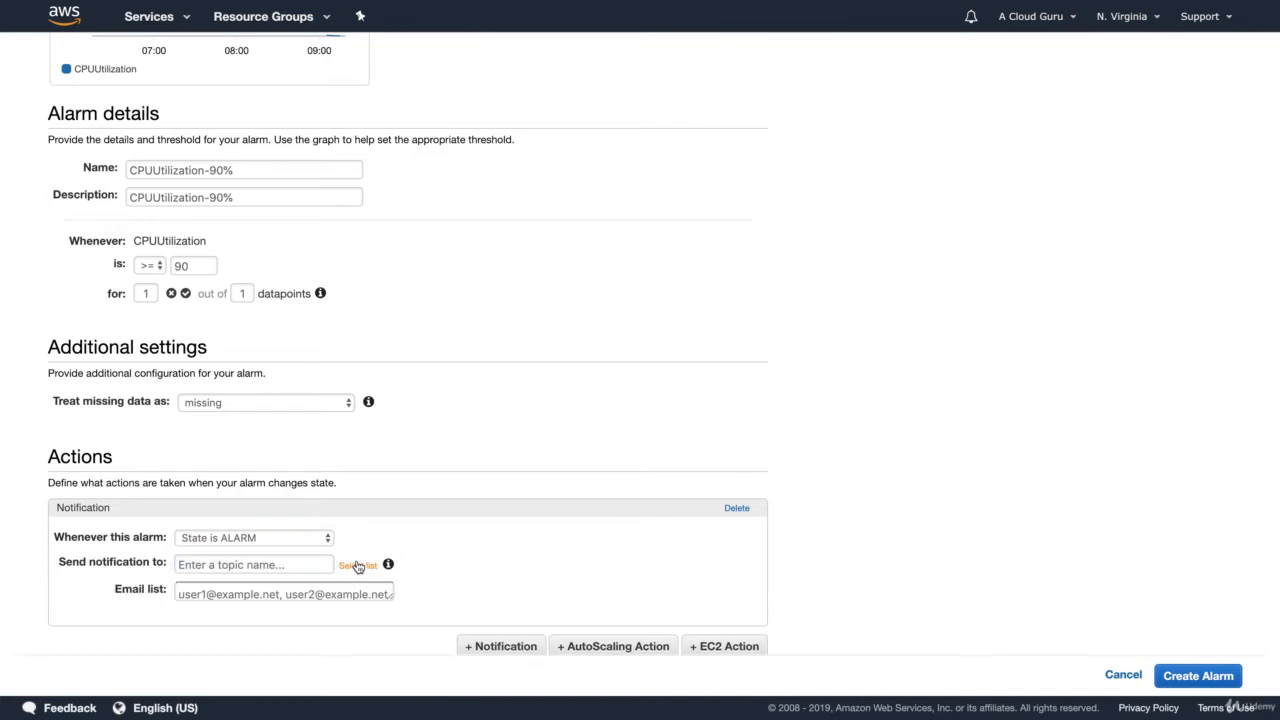
click(204, 594)
scroll(204, 594, down, 1)
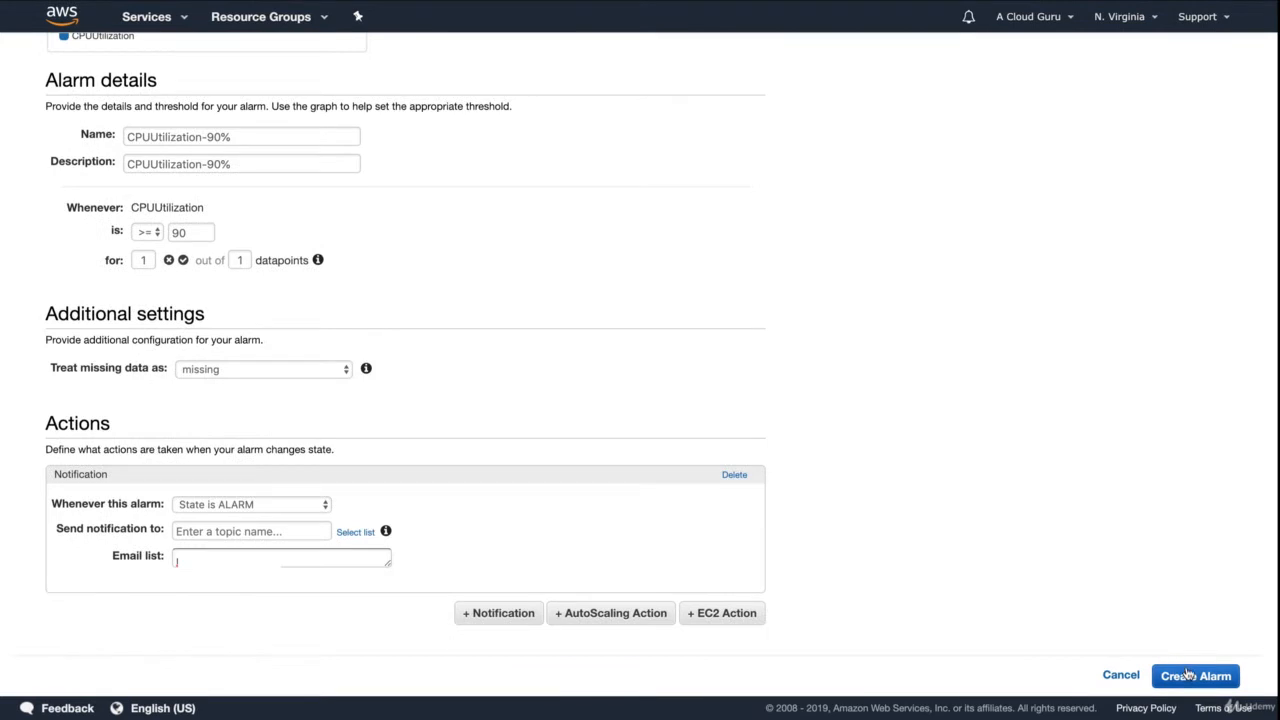
click(1188, 676)
click(226, 530)
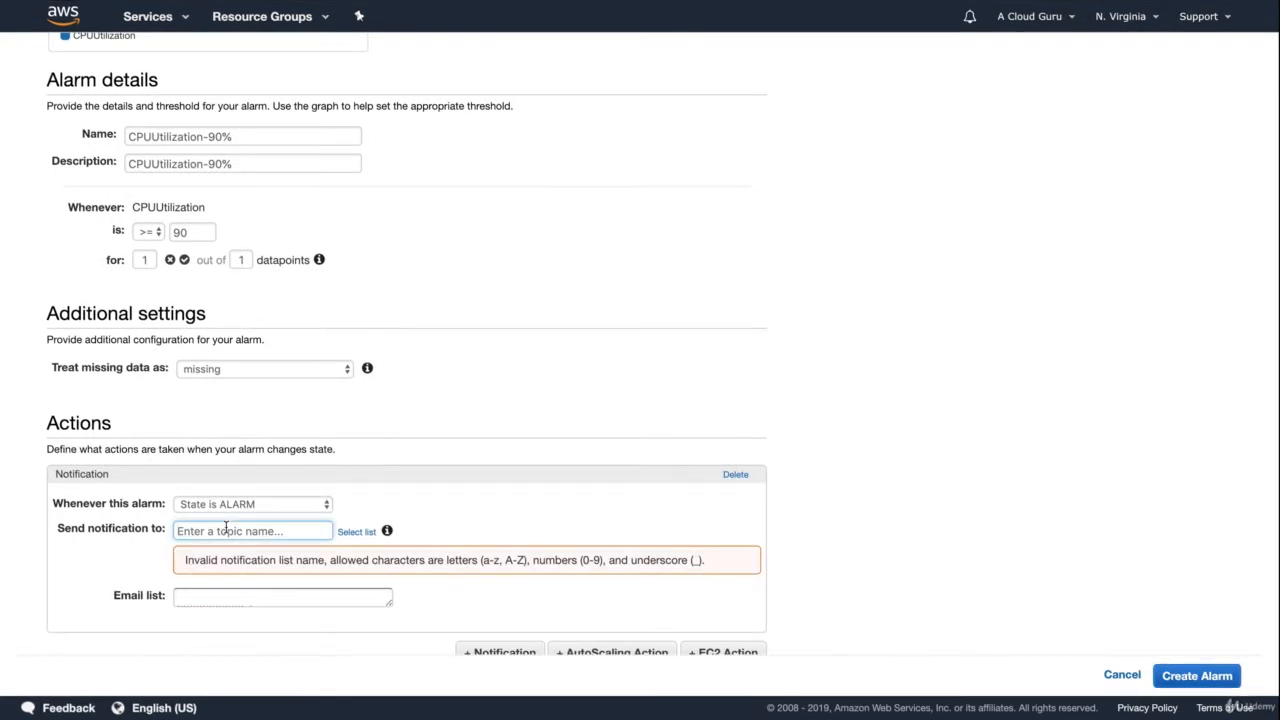
text(CPU)
click(1196, 676)
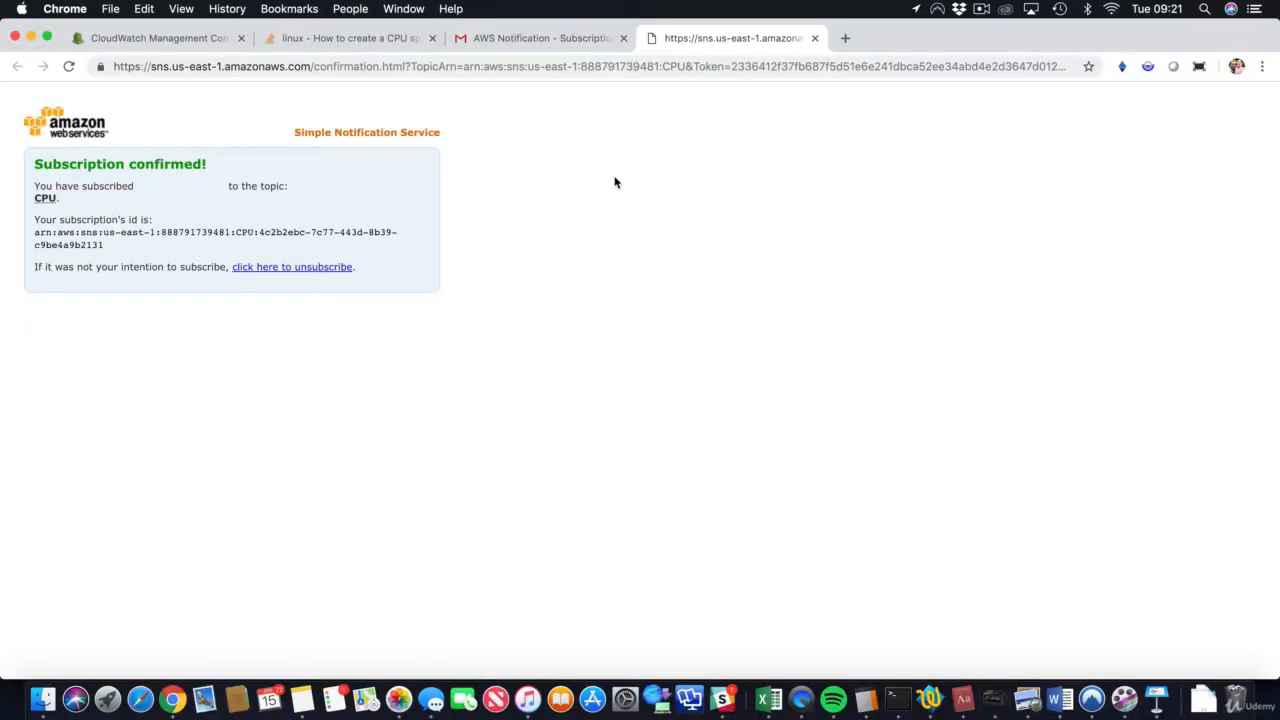
Return to the CloudWatch console and close the new email address confirmation by viewing the alarm
click(160, 38)
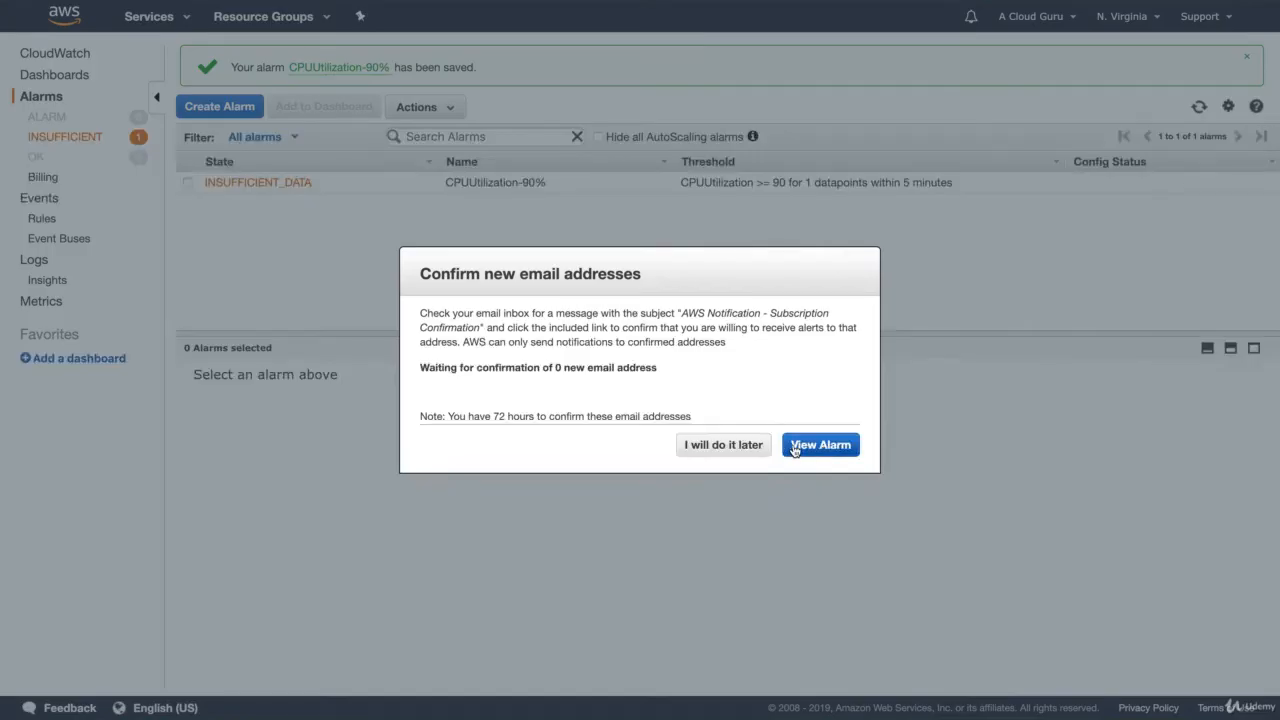
click(818, 445)
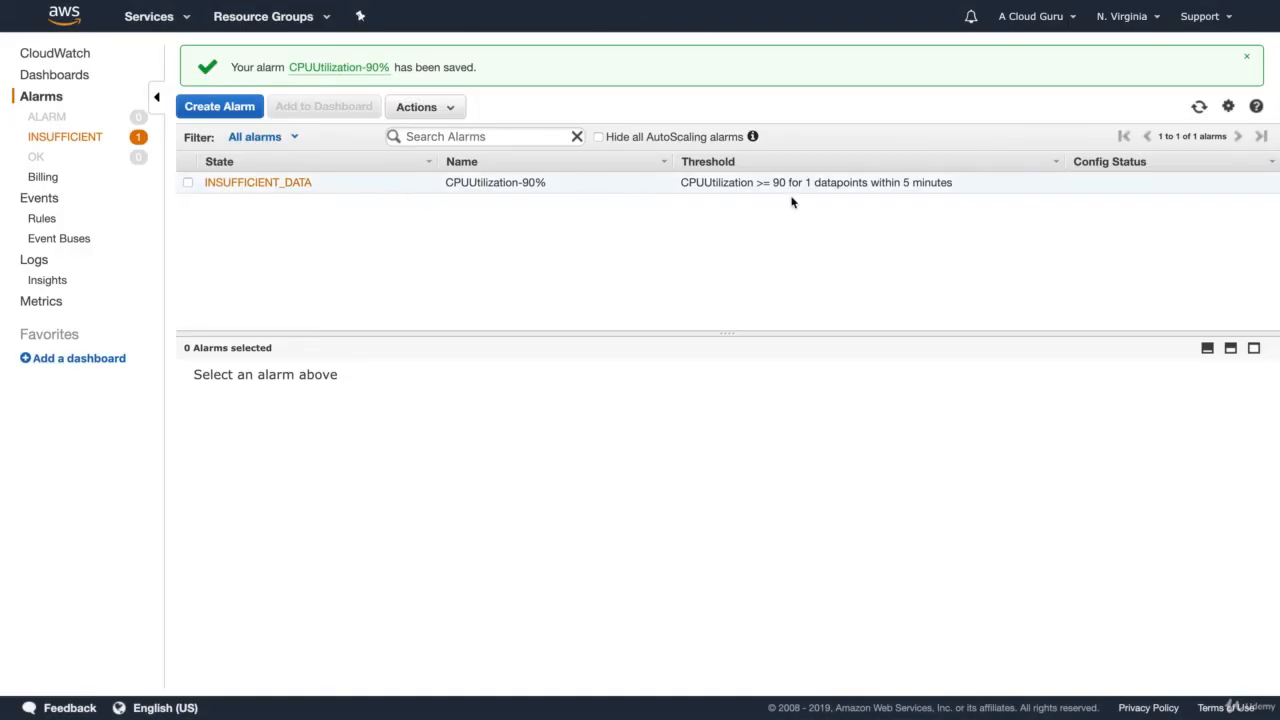
Go to the EC2 service from the console home page and open the list of running instances
click(65, 25)
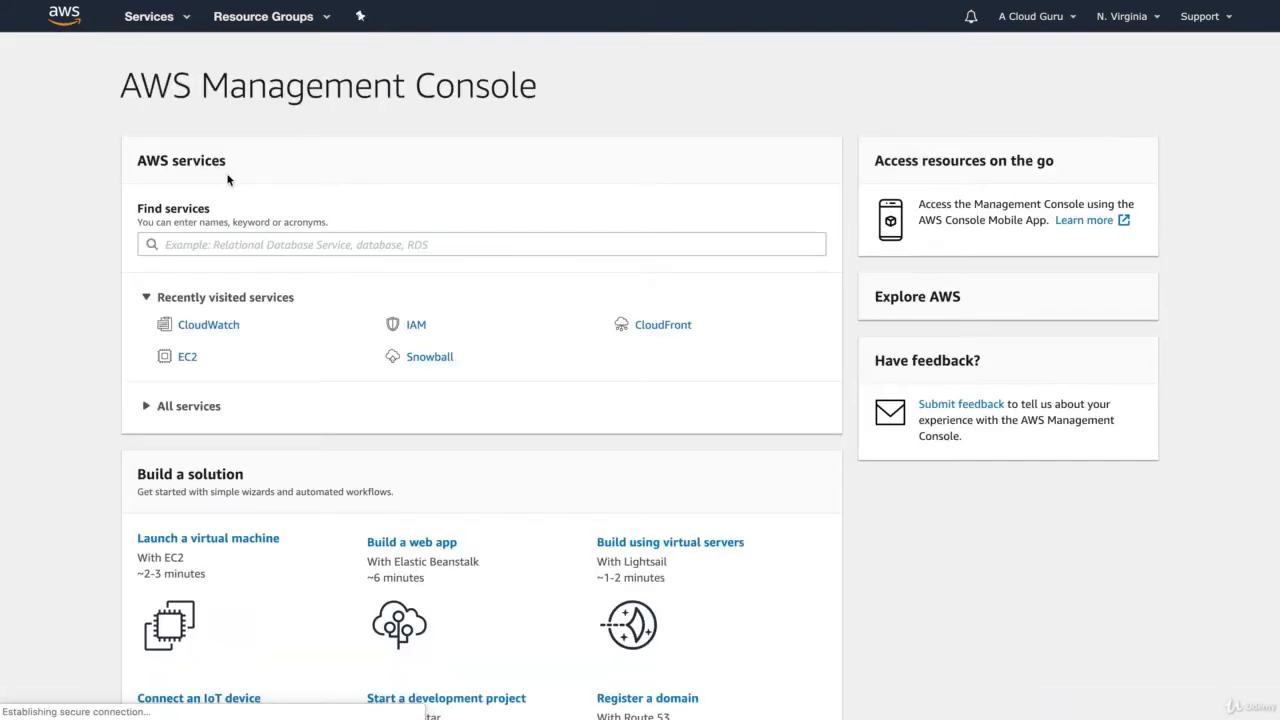
click(187, 356)
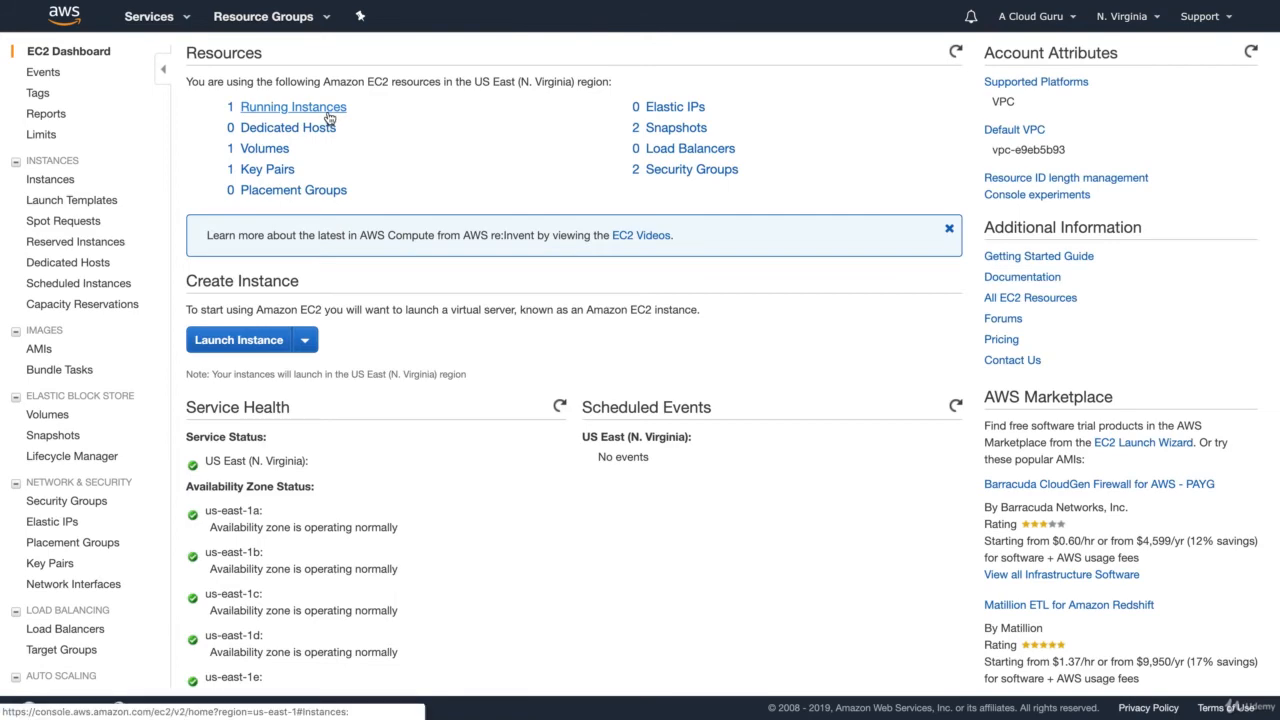
click(326, 108)
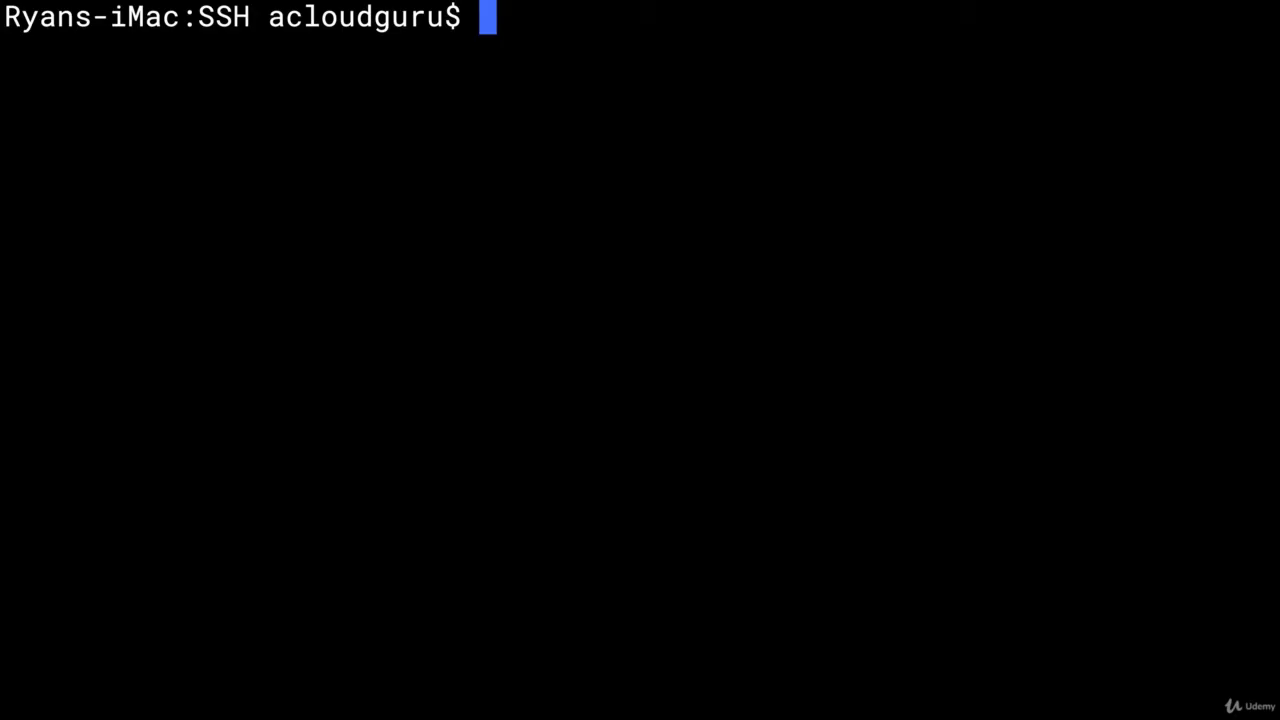
Connect over SSH as ec2-user to 18.233.97.110 with the MyUSE1KP.pem key and accept the host's authenticity
text(ssh )
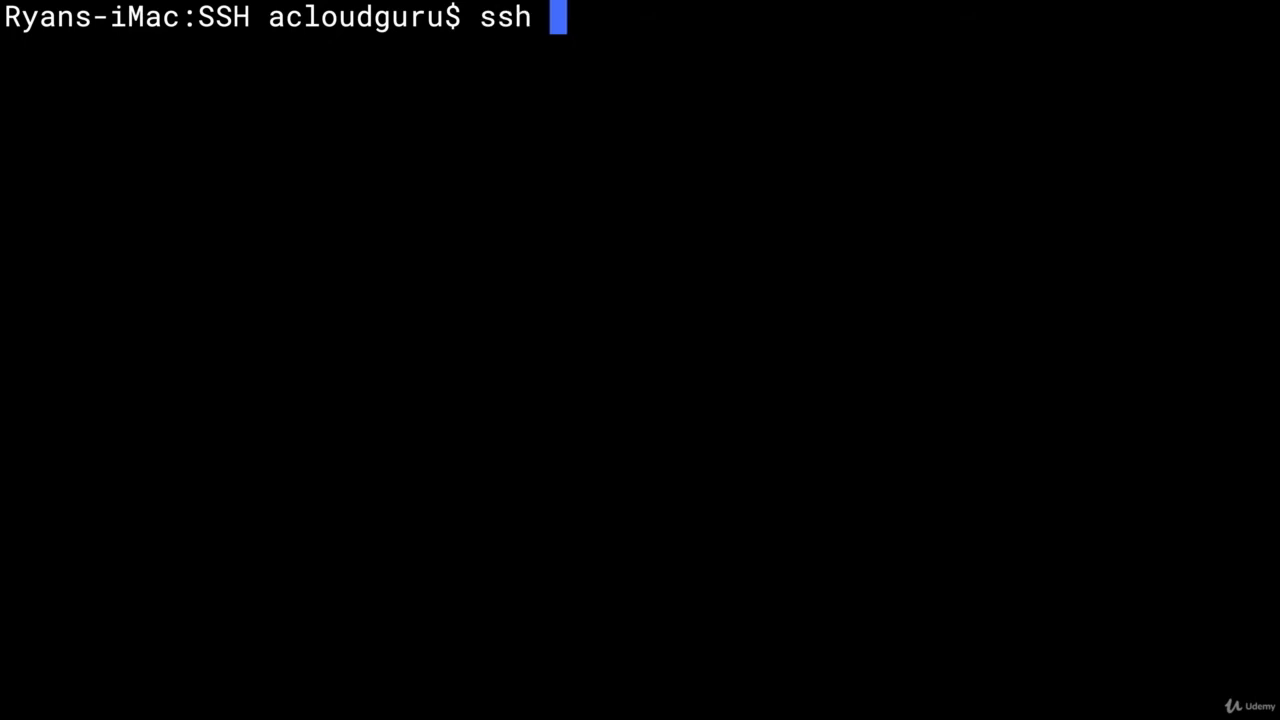
text(ec2-user@)
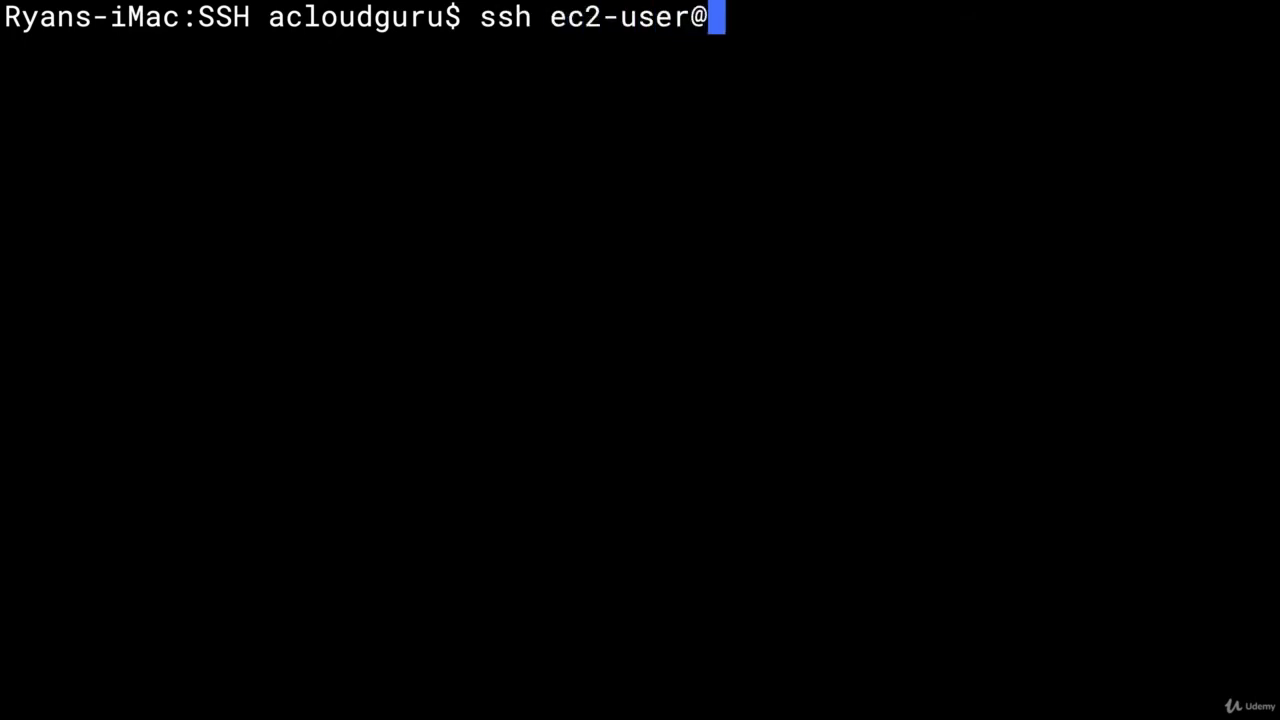
text(18.233.97.110)
text(-i My)
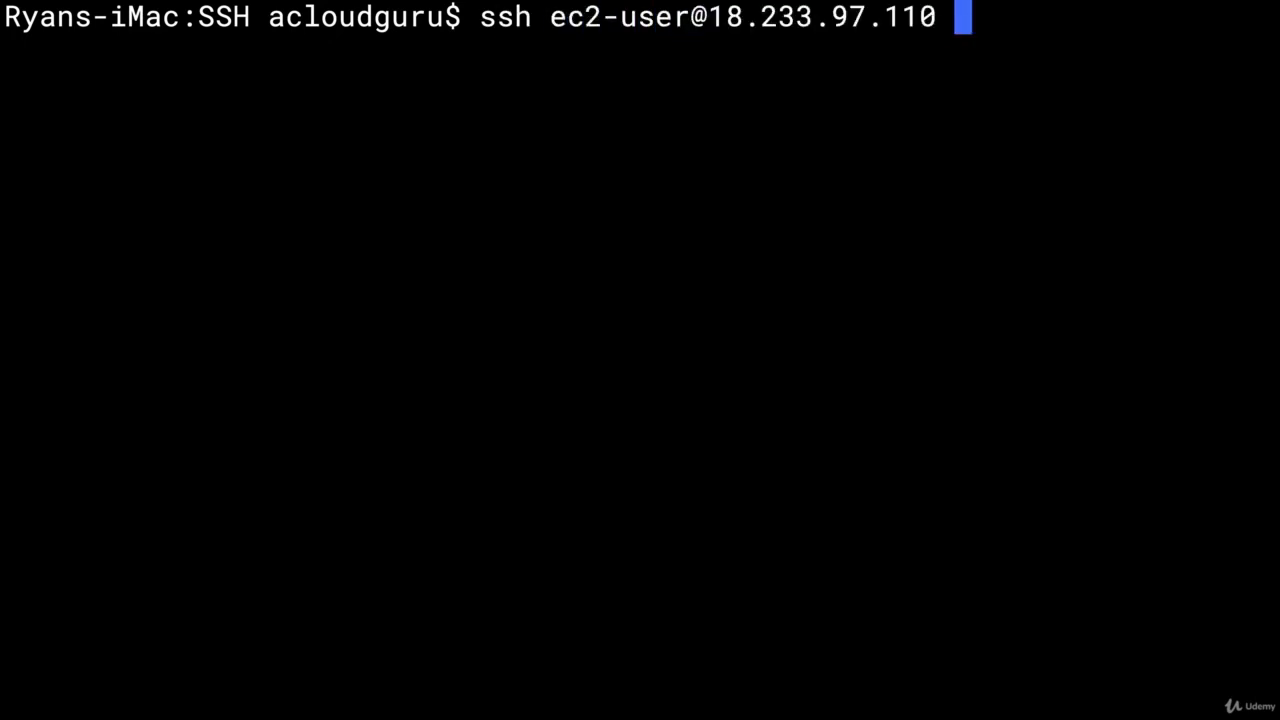
key(Tab)
key(Return)
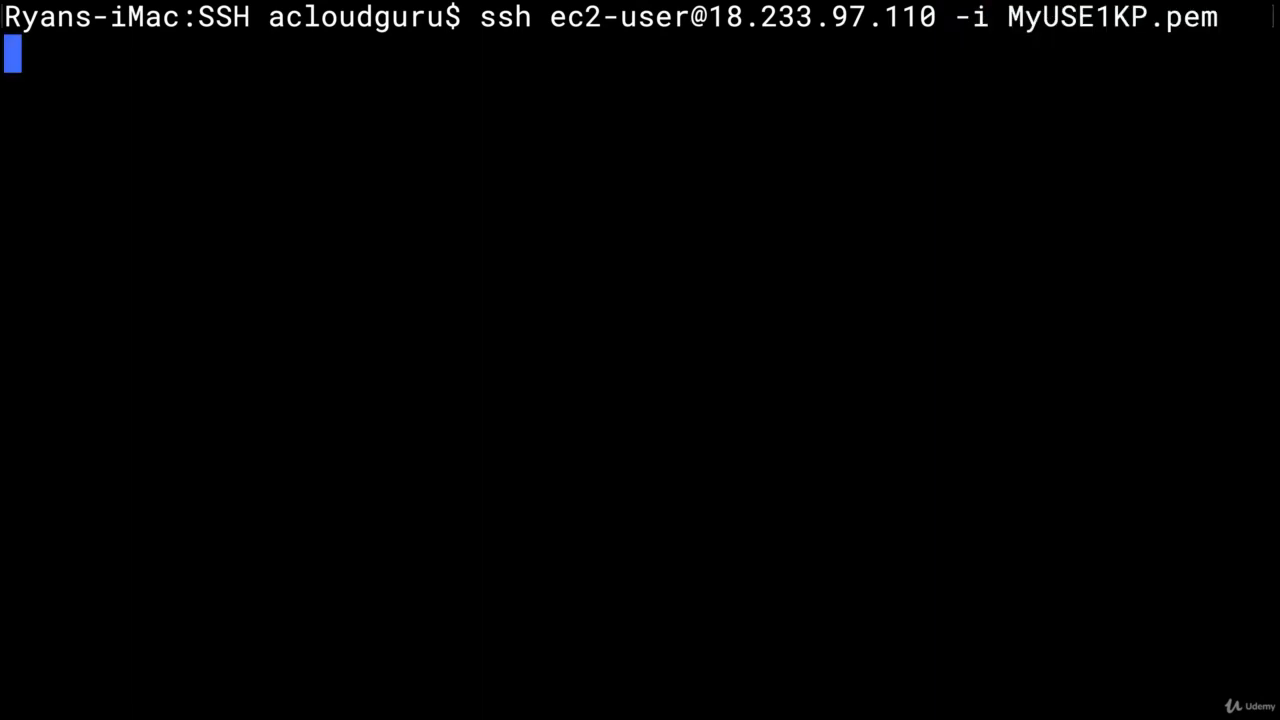
text(yes)
key(Return)
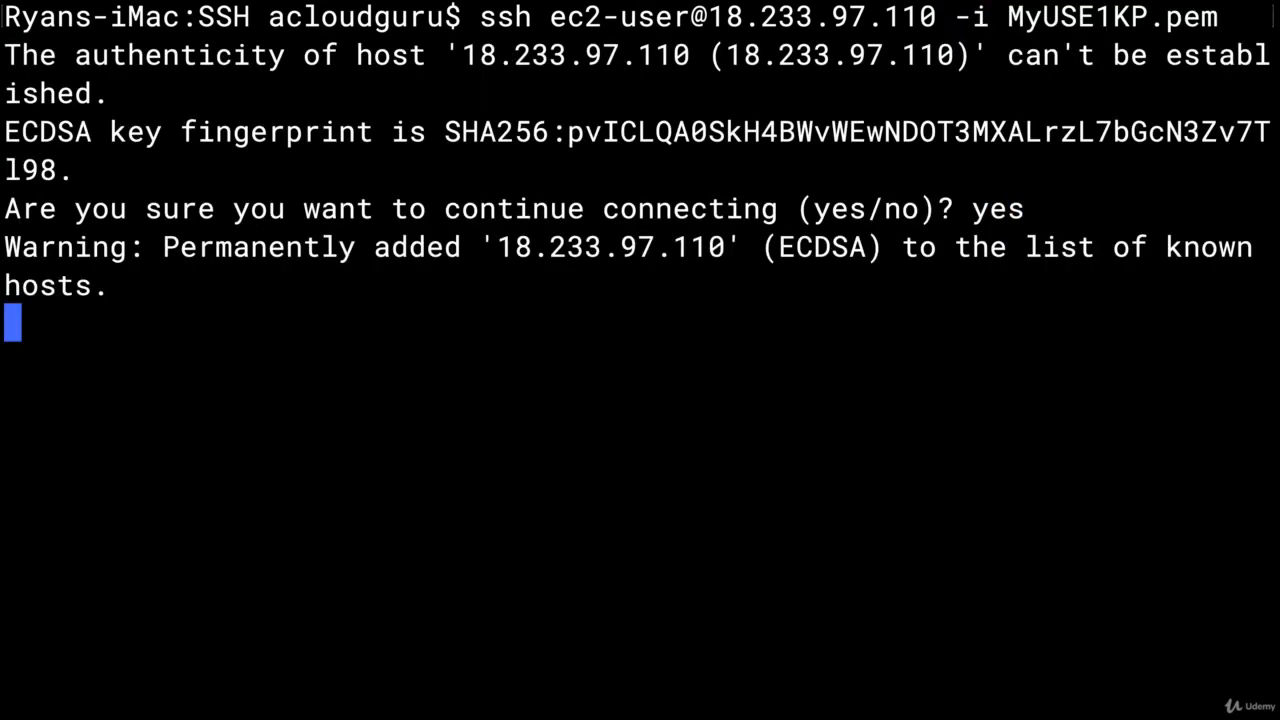
Switch to the root user with sudo su and clear the terminal screen
text(sudo su)
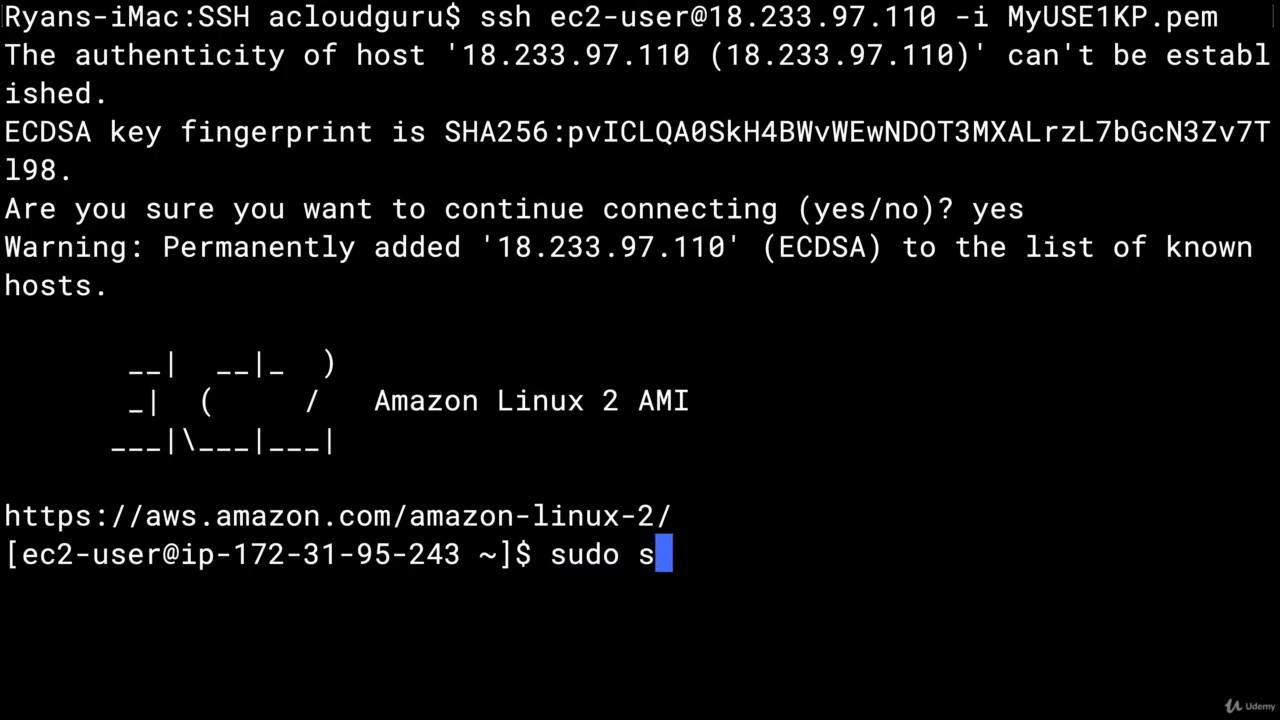
key(Return)
text(clear)
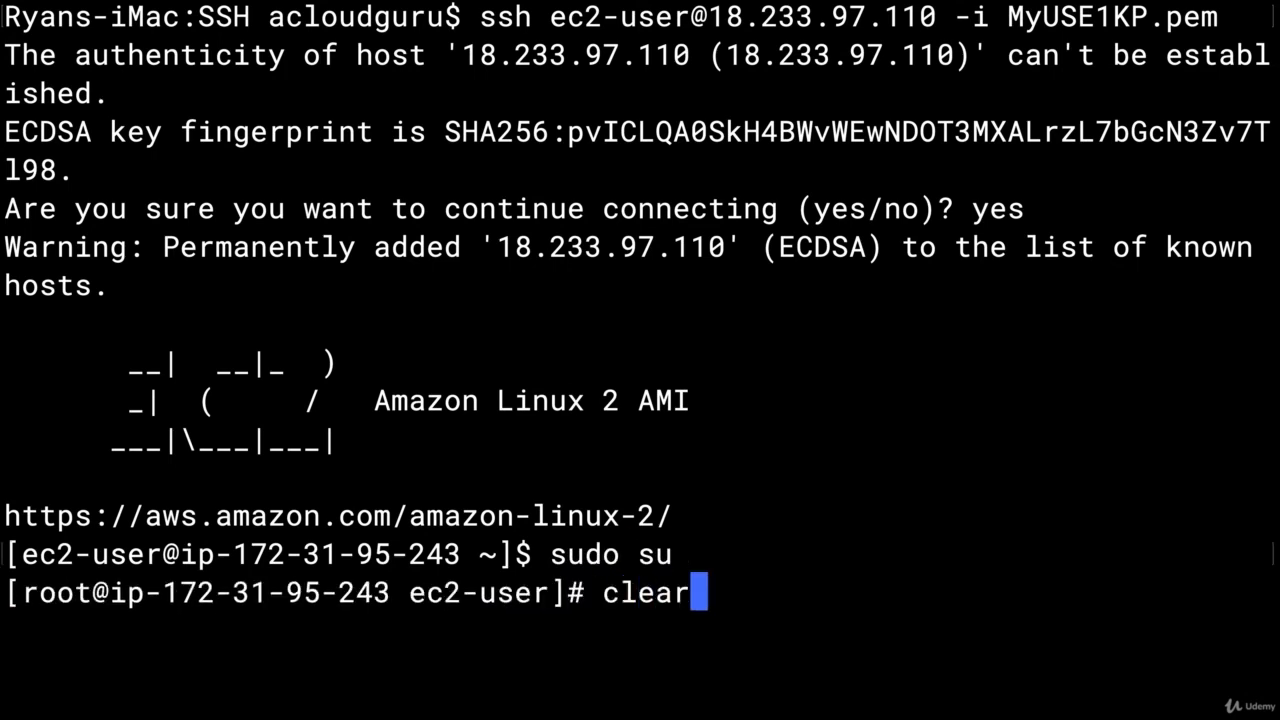
key(Return)
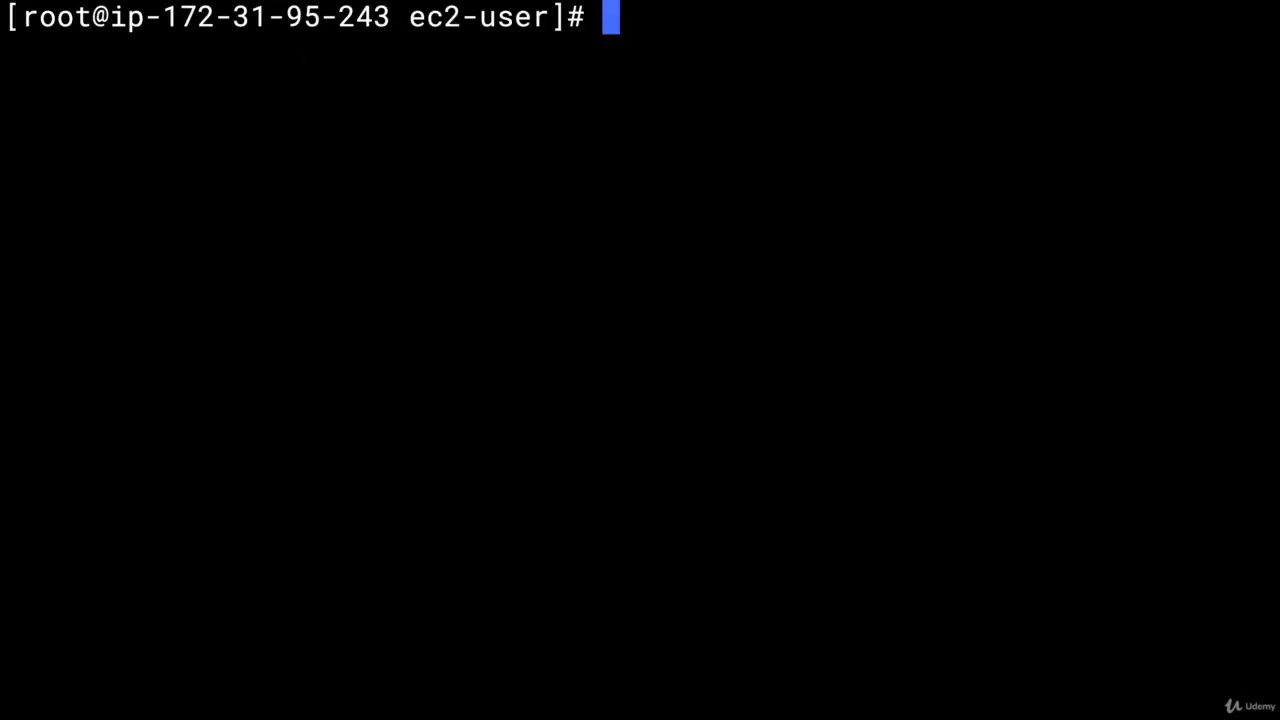
Run the endless loop "while true; do echo; done" on the instance to load its CPU
text(while tr)
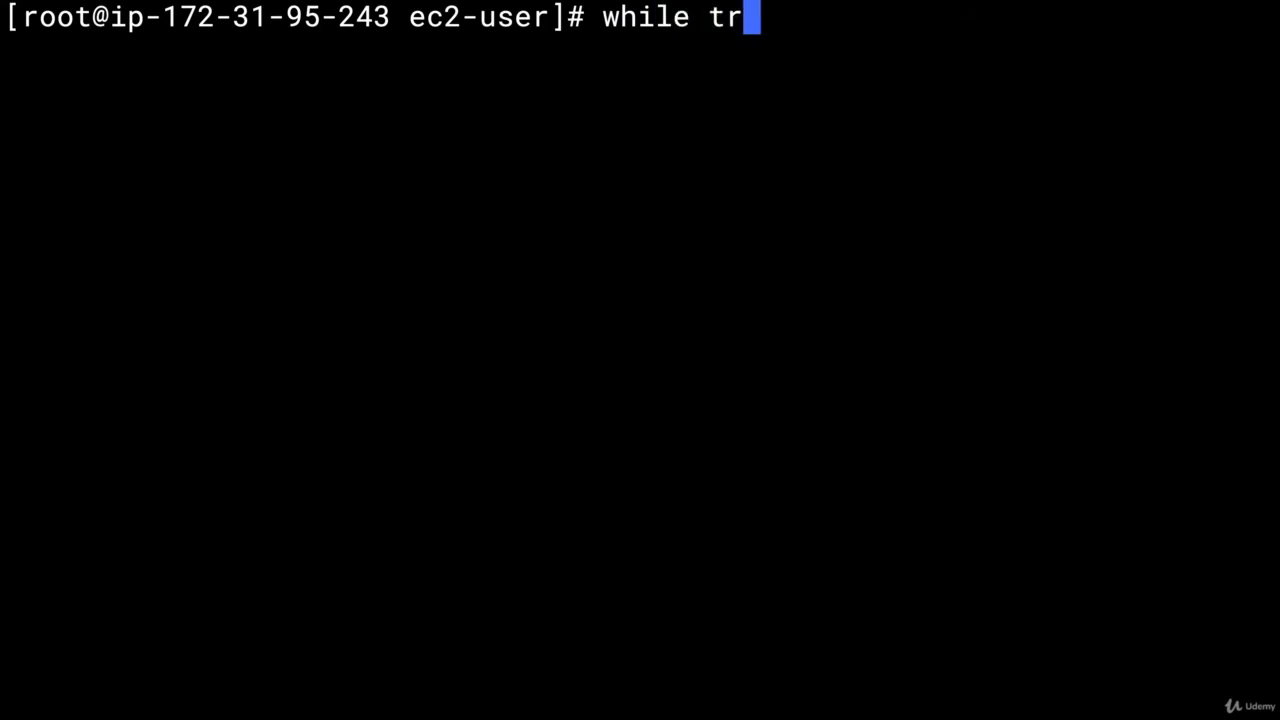
text(ue; )
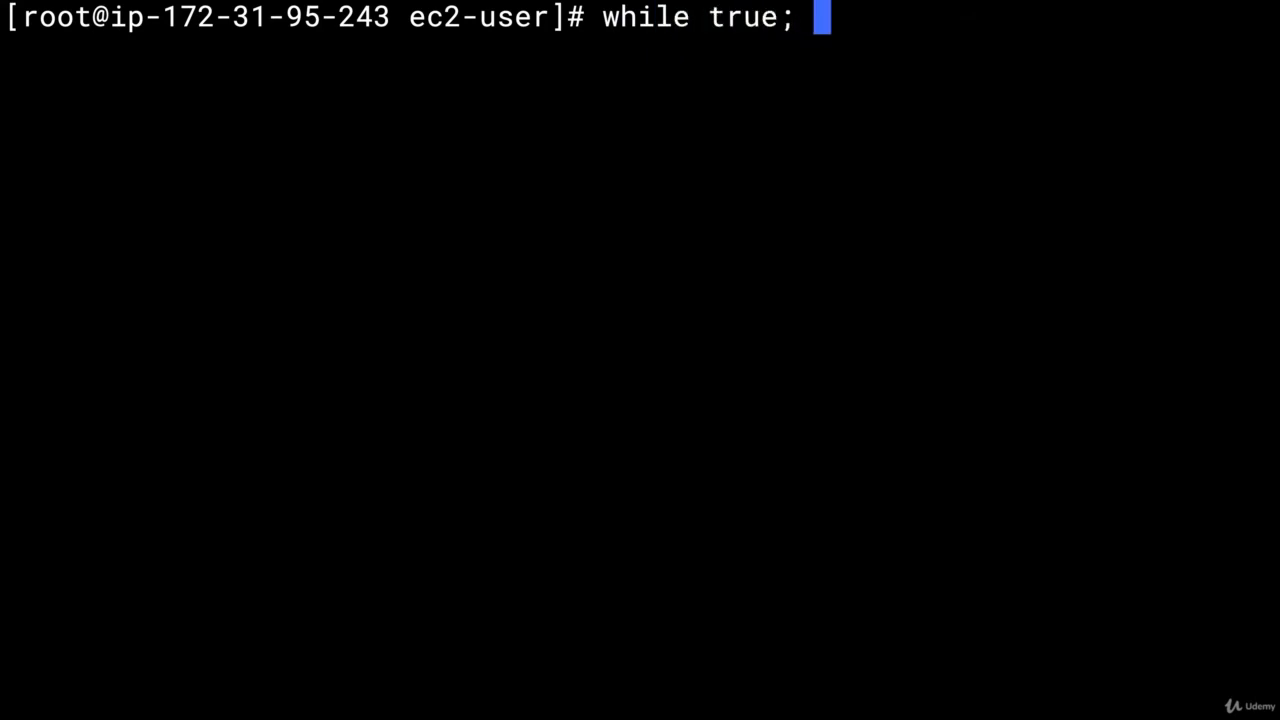
text(do echo; done)
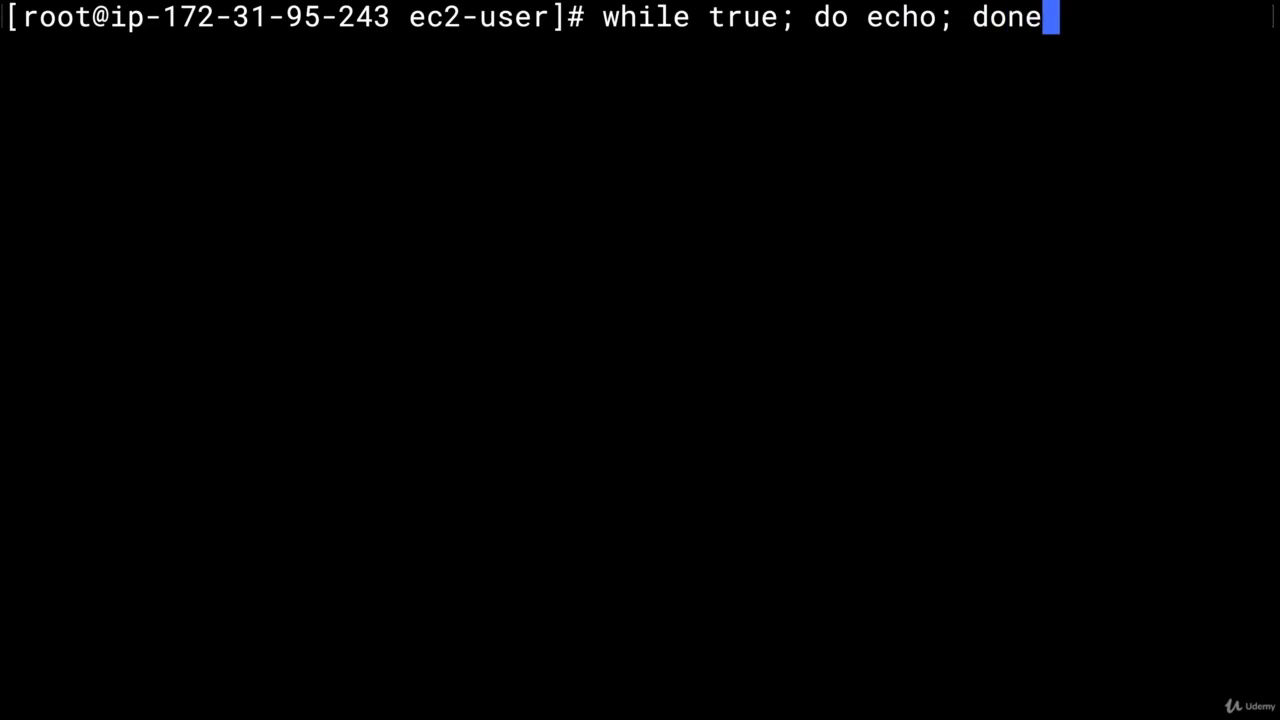
key(Return)
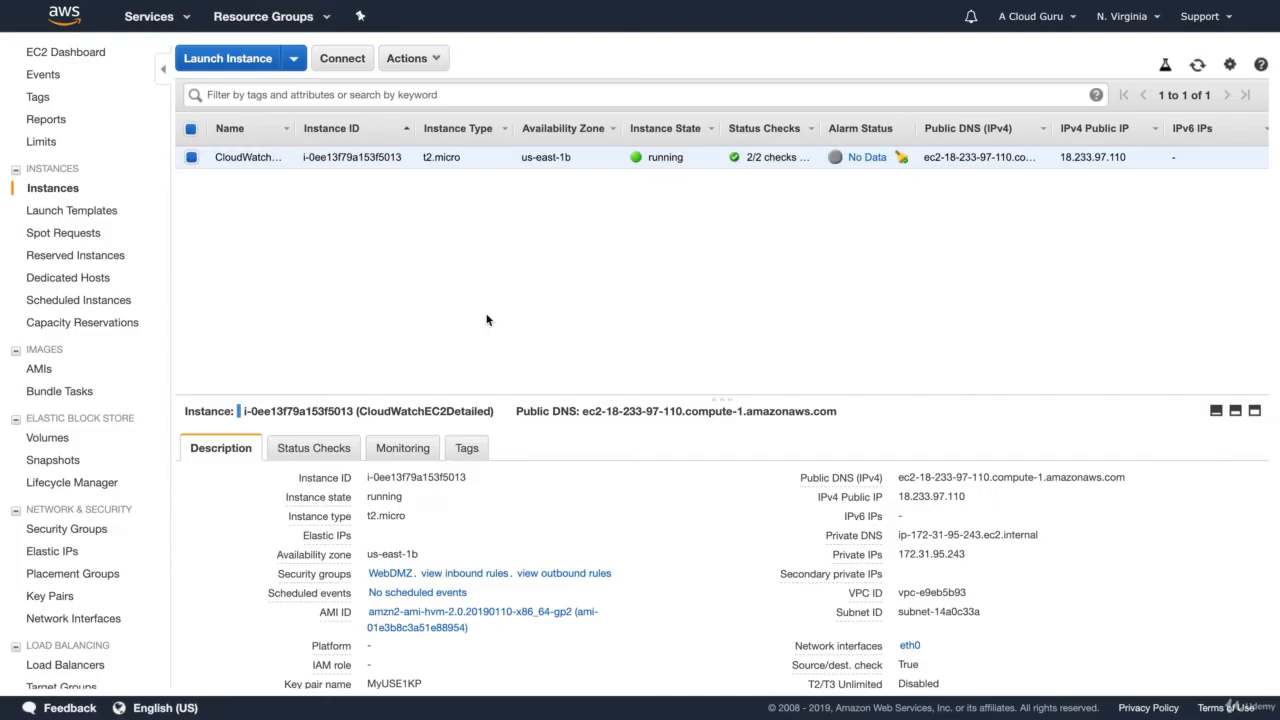
Examine the EC2 instance's monitoring graphs, including CPU utilization and network traffic, and its alarm status
click(400, 447)
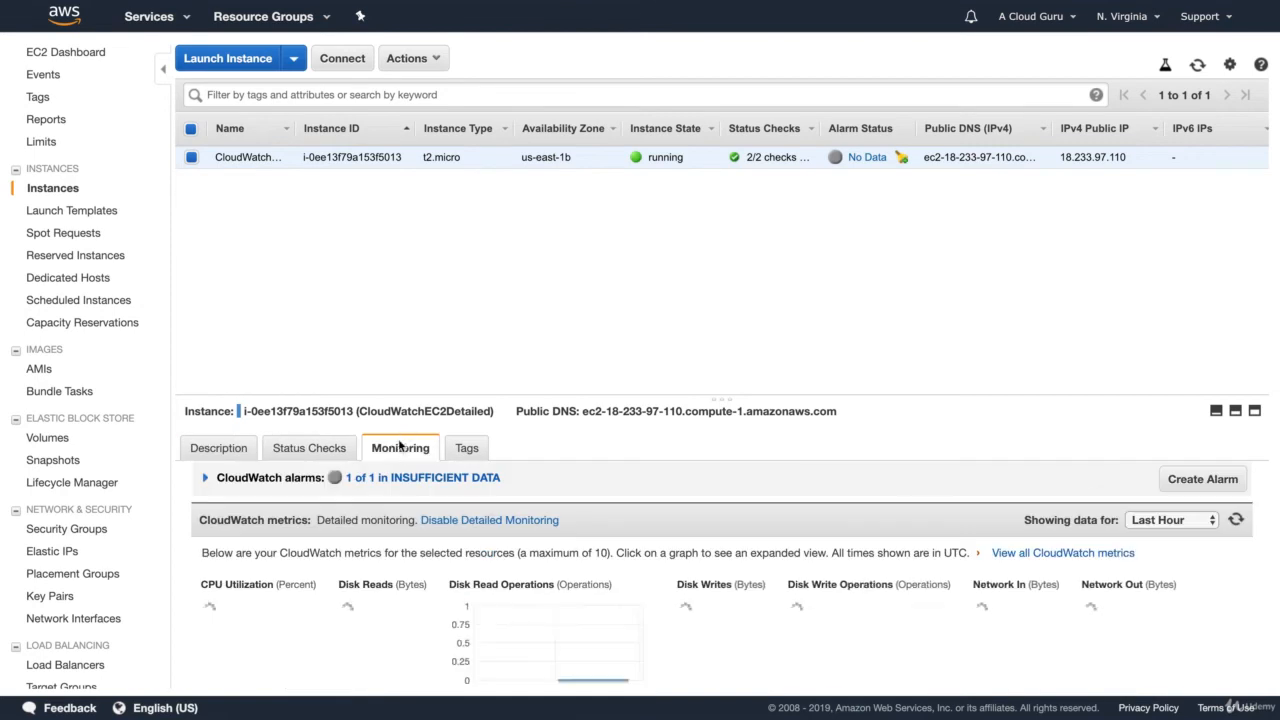
scroll(621, 518, down, 3)
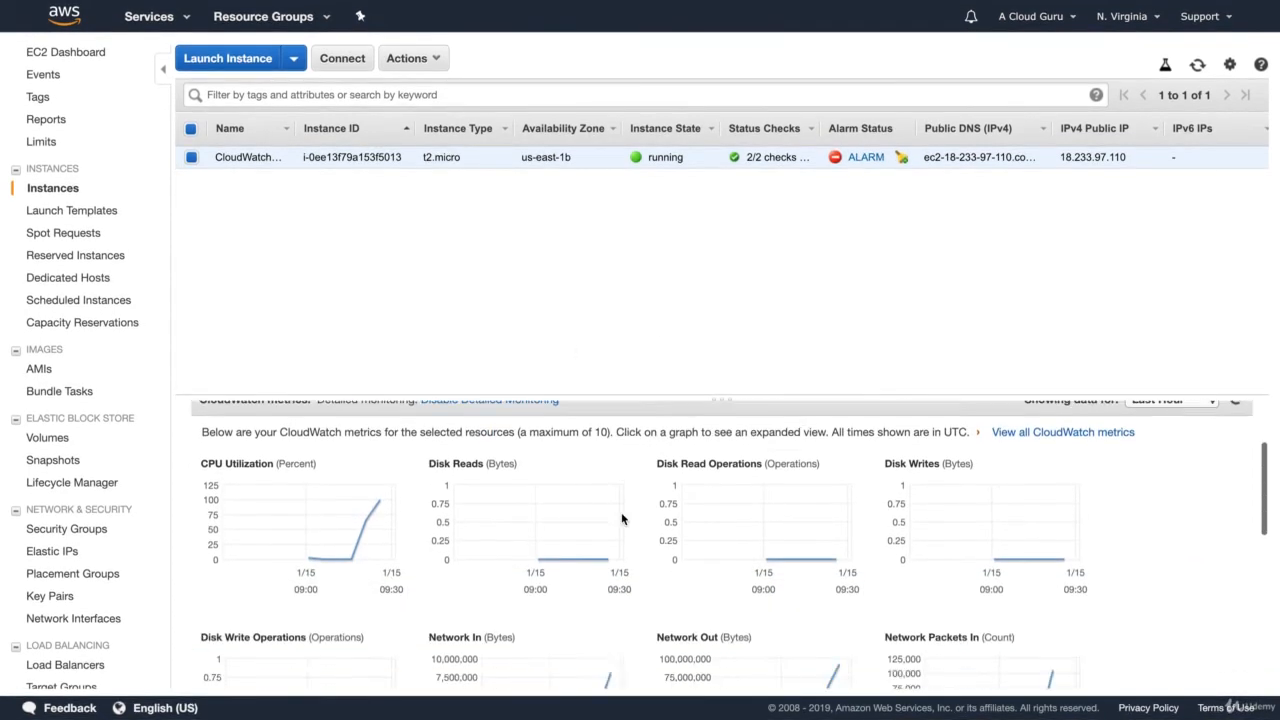
scroll(621, 518, down, 1)
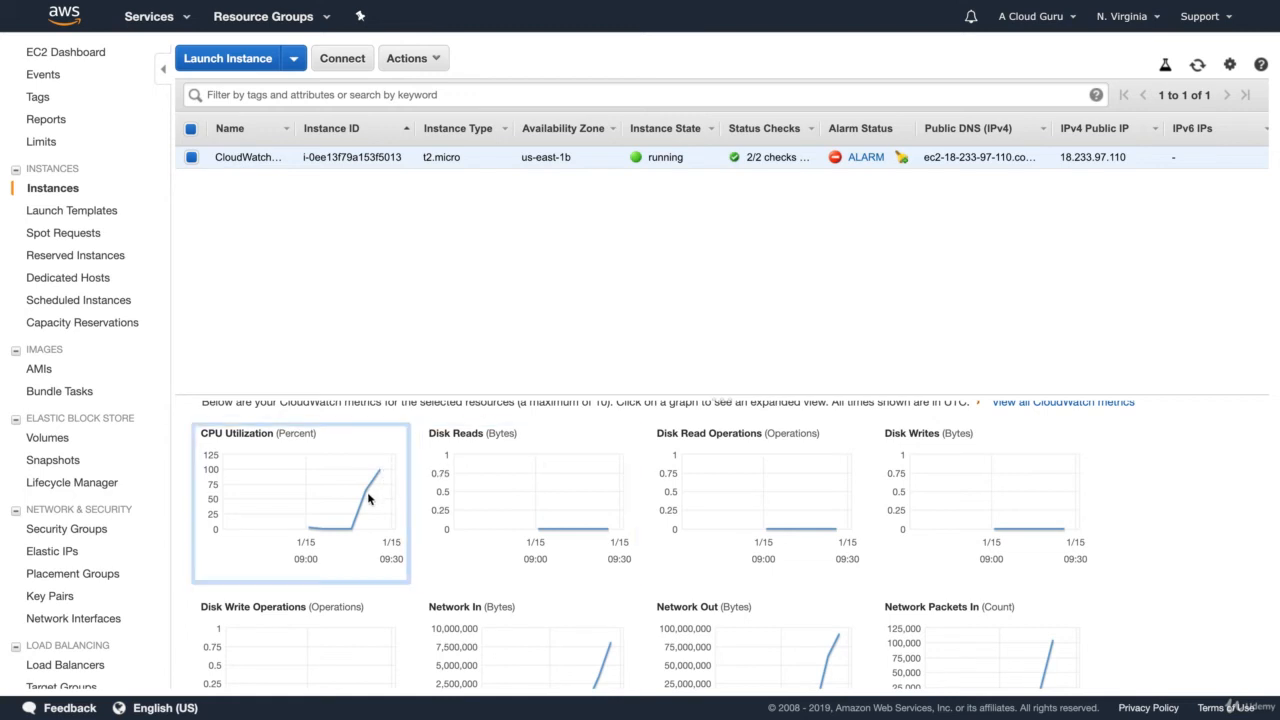
scroll(368, 498, down, 2)
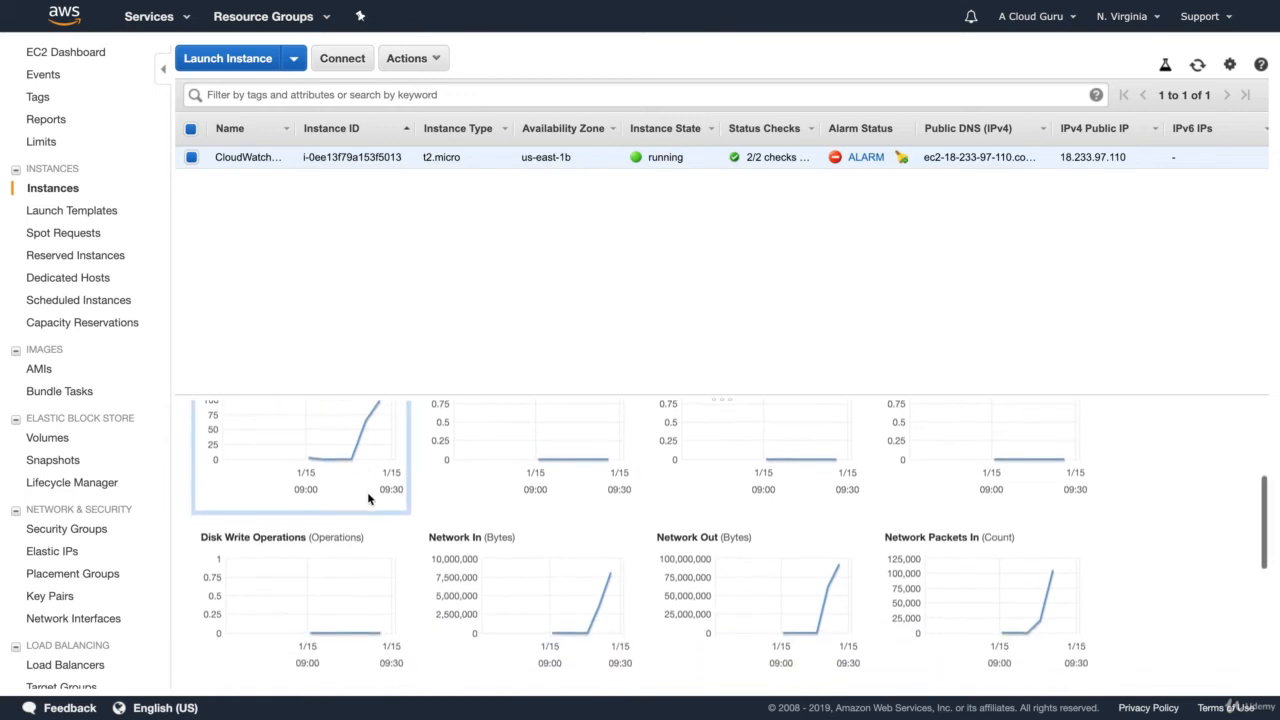
scroll(700, 583, up, 7)
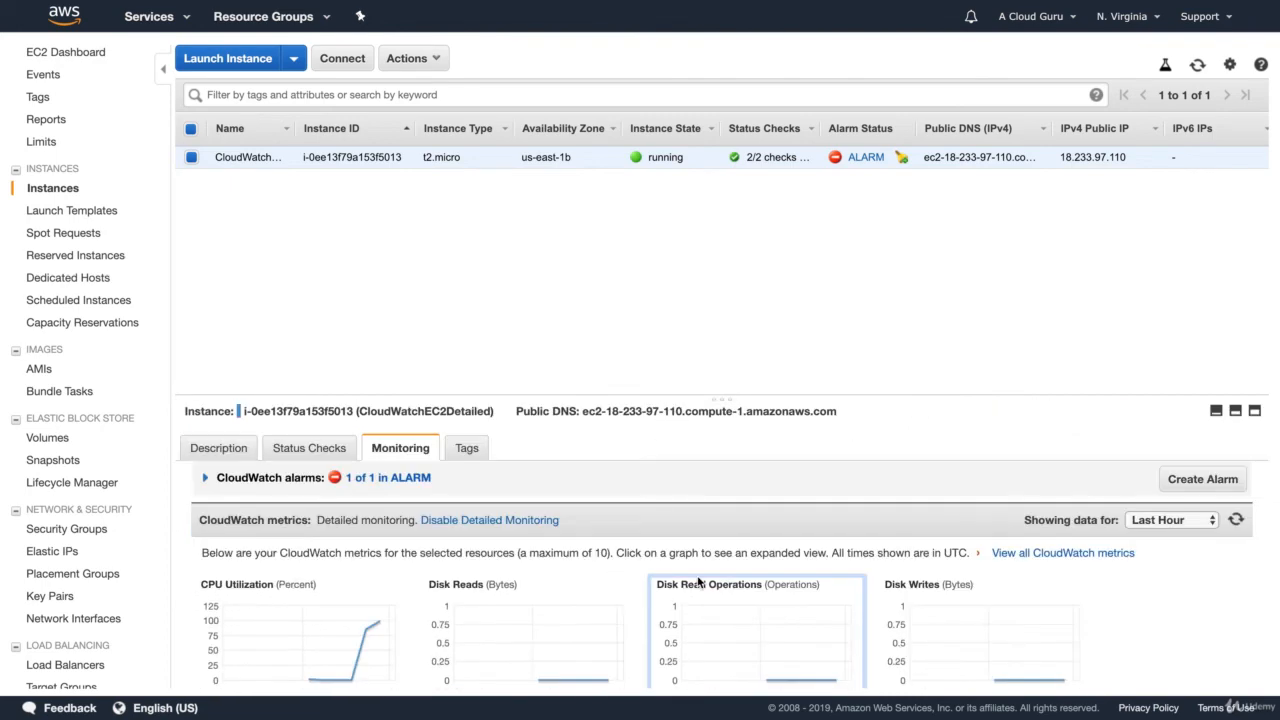
Go to the CloudWatch service and list the alarms that are in the ALARM state
click(176, 19)
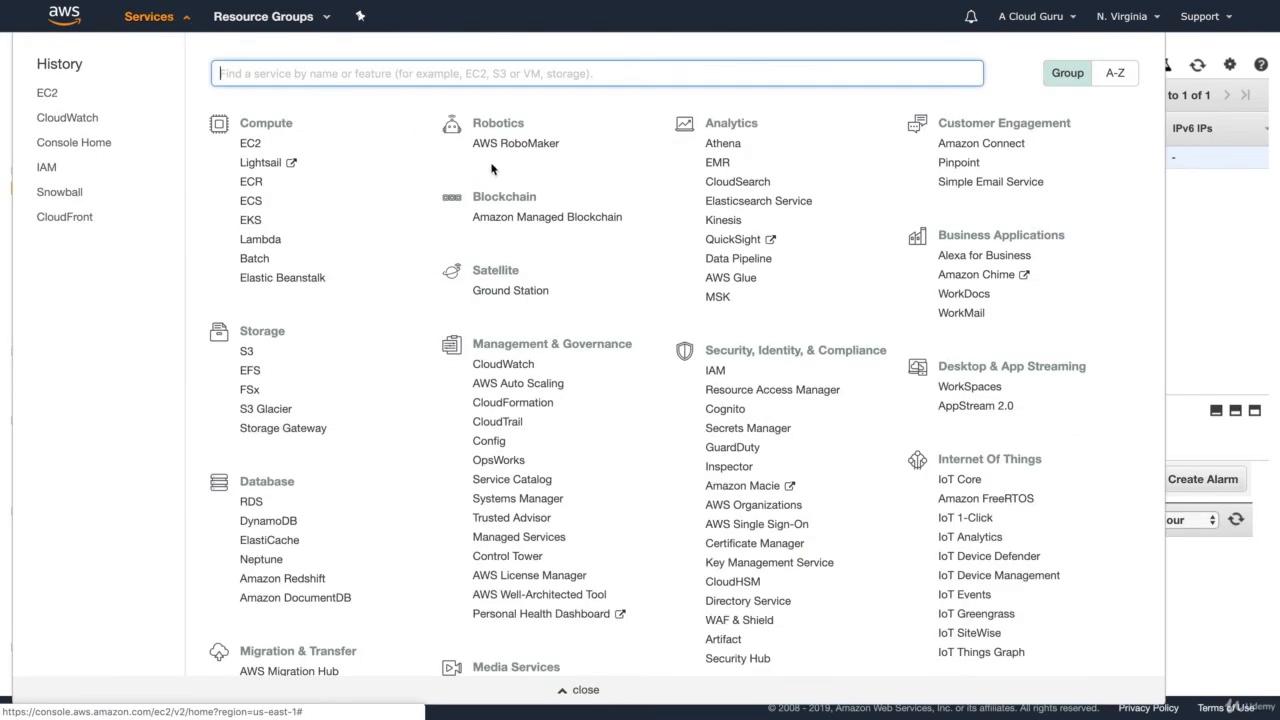
click(508, 365)
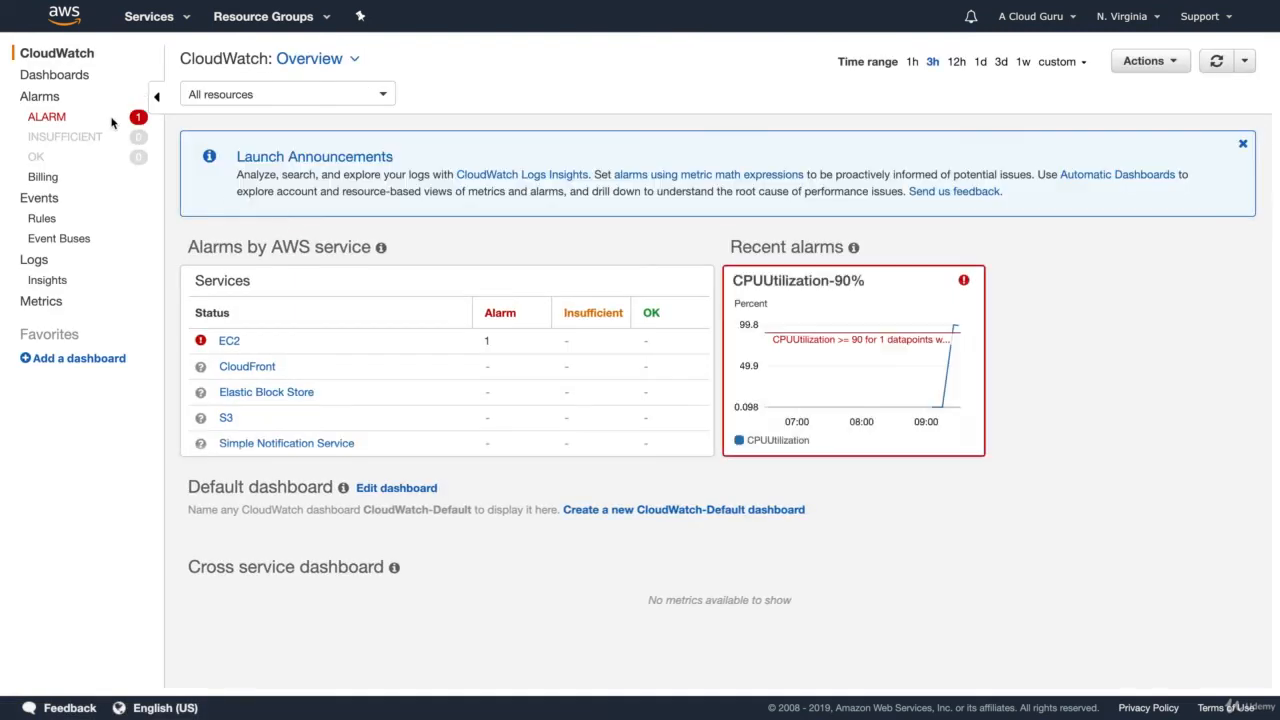
click(46, 117)
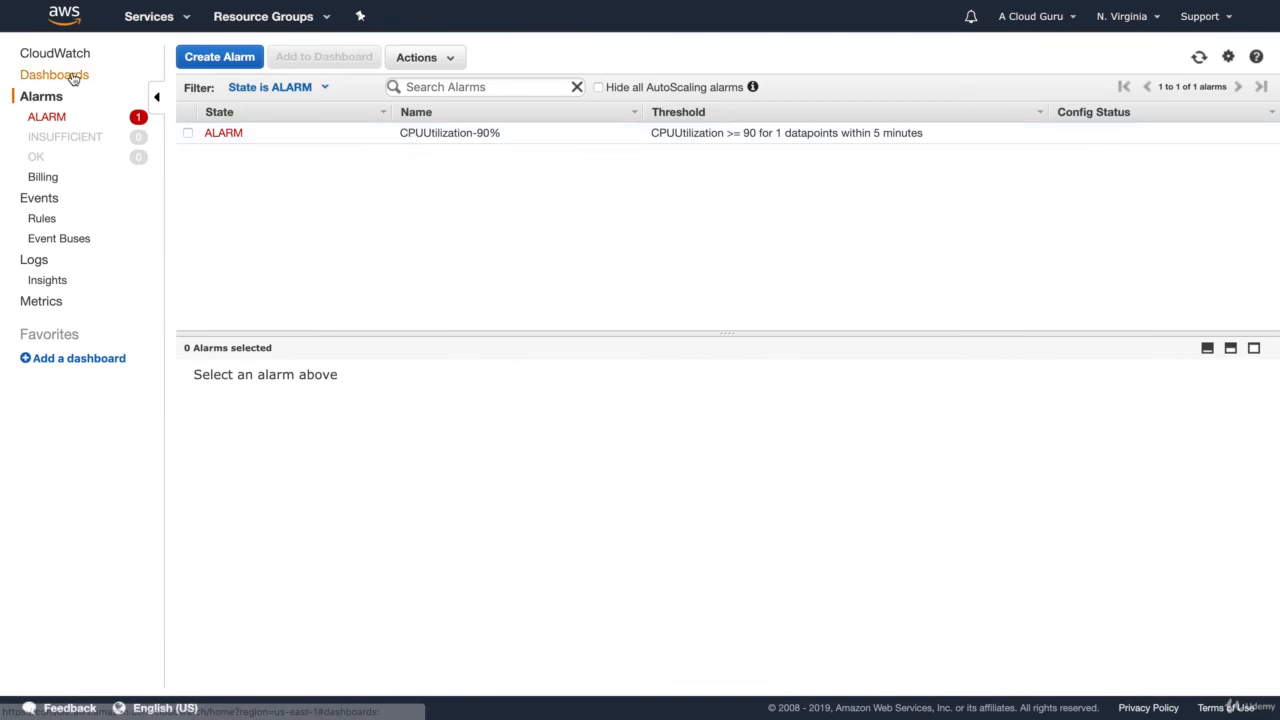
View the CloudWatch dashboards page and the new dashboard dialog, closing it without creating a dashboard
click(58, 75)
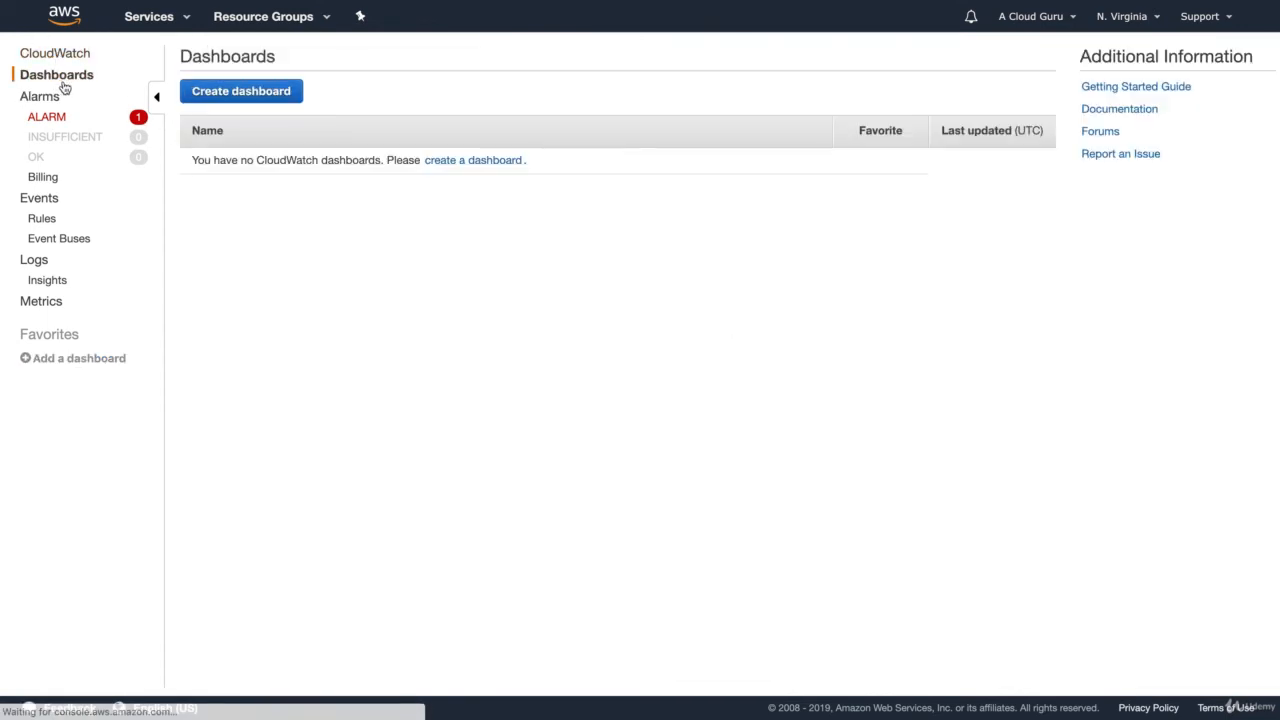
click(264, 94)
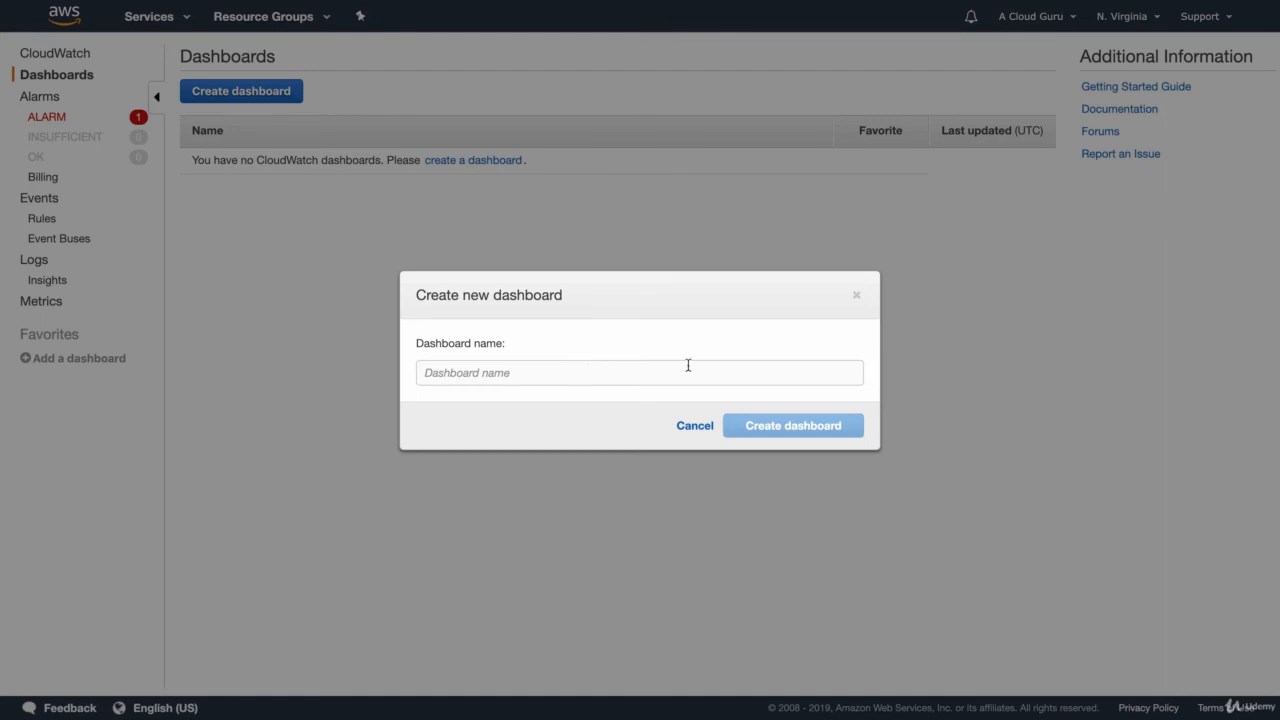
click(856, 295)
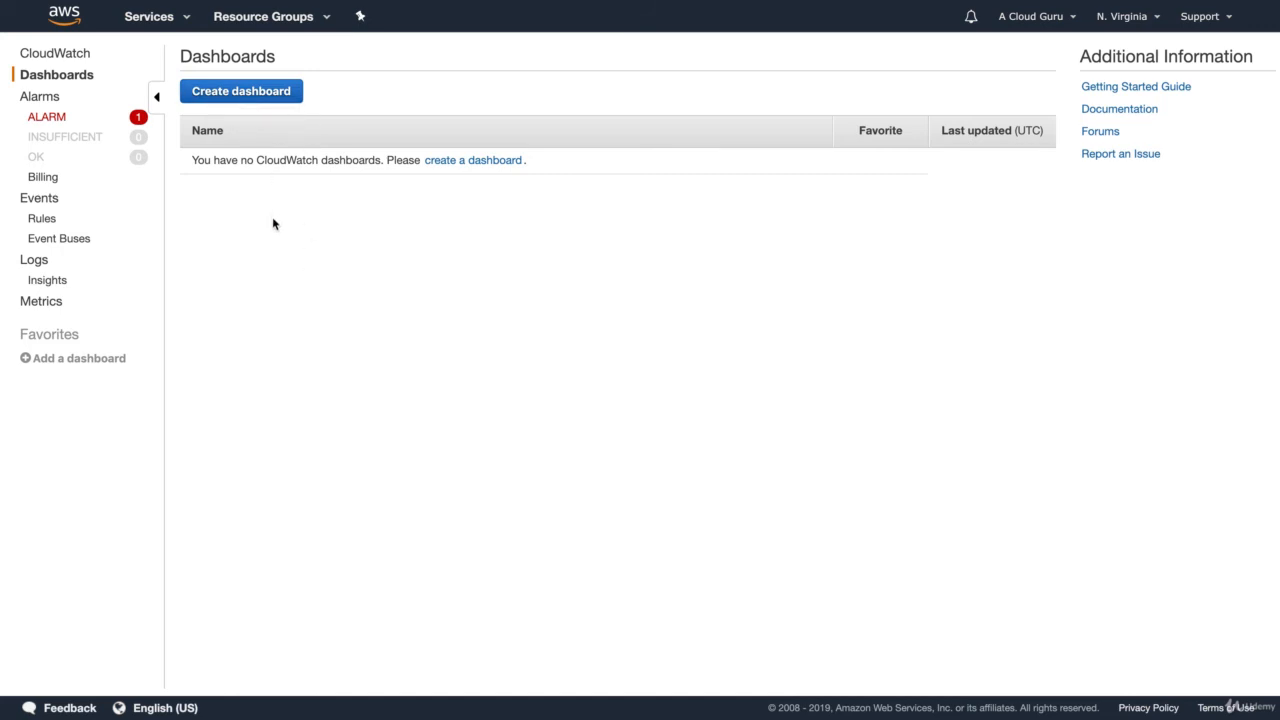
View the CloudWatch Logs introduction, and get started with CloudWatch Events to view the rule creation form
click(34, 266)
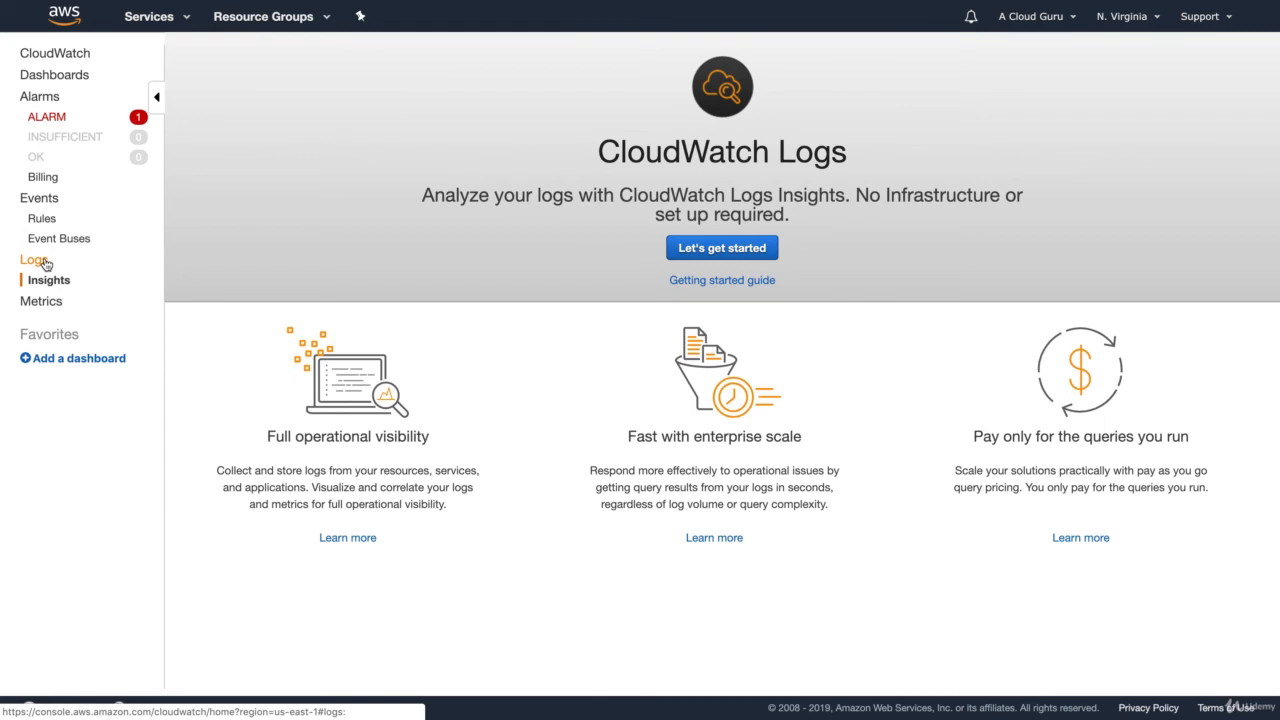
click(40, 200)
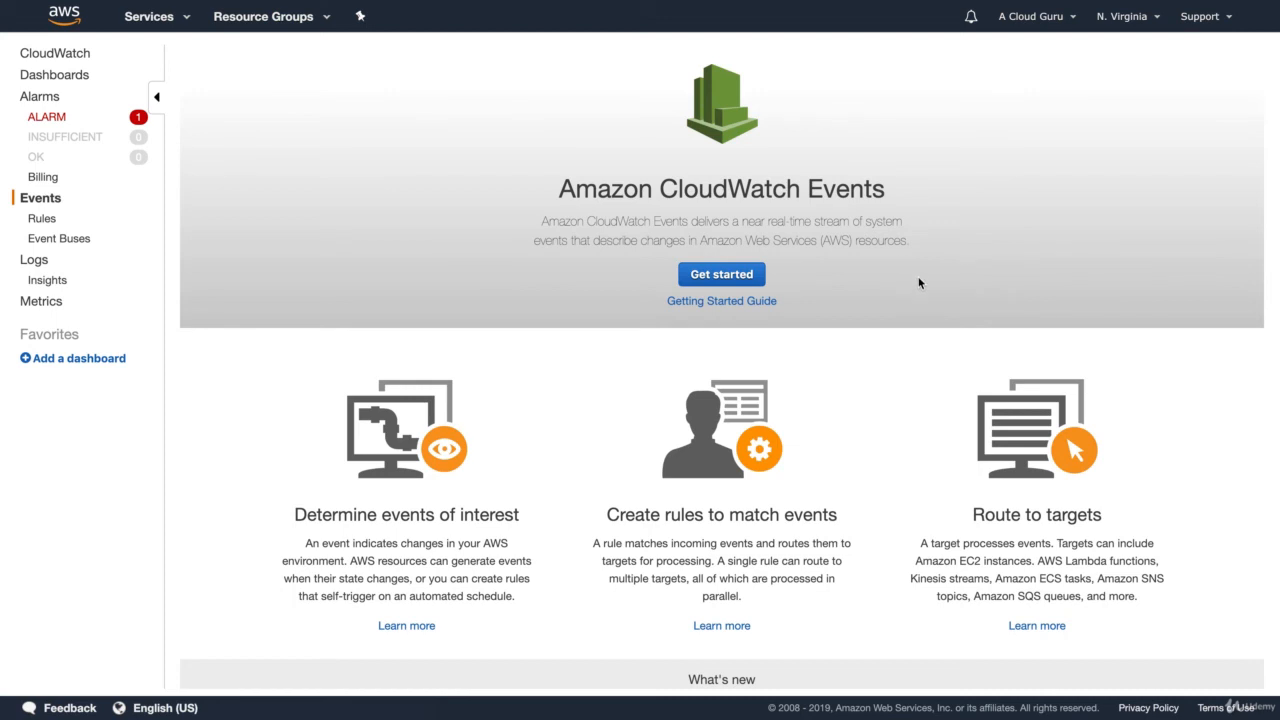
click(733, 284)
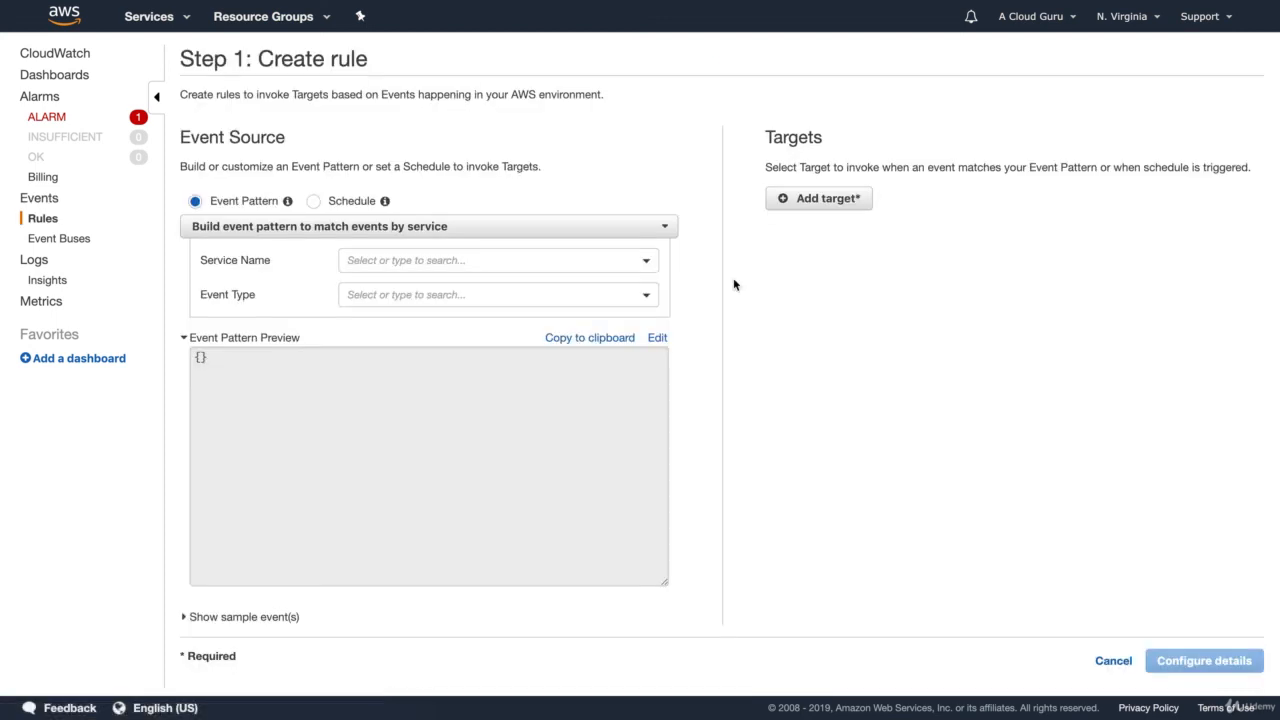